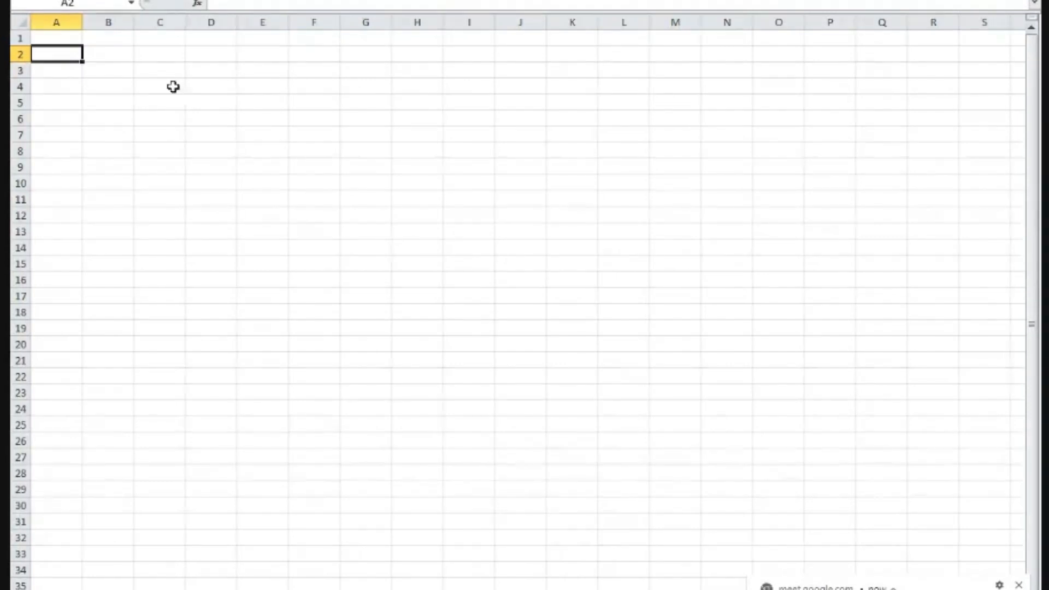
# - Enter the column heading Marks in cell B2
pyautogui.click(114, 53)
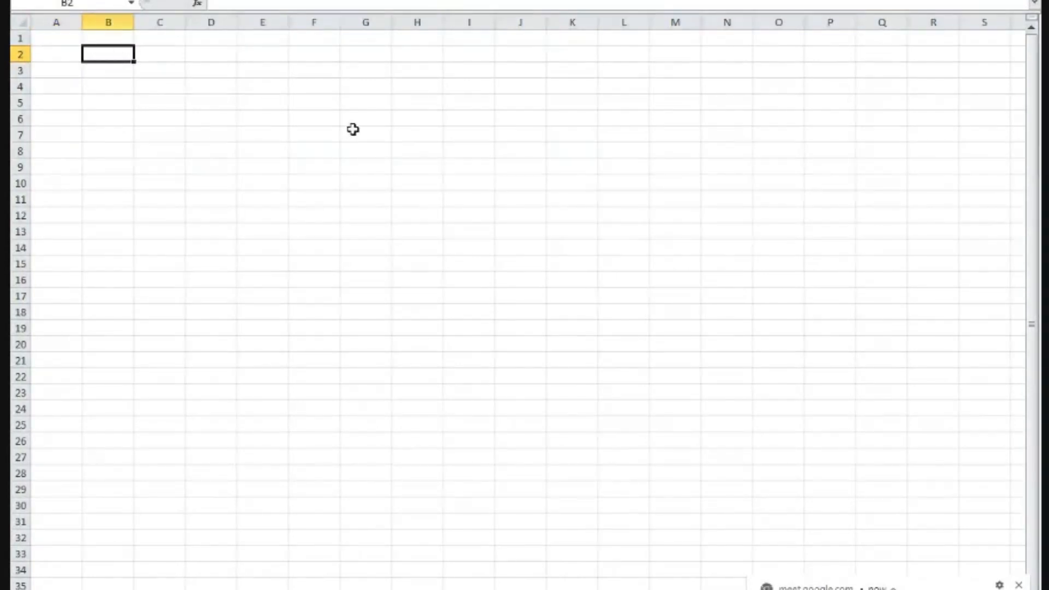
pyautogui.write('M')
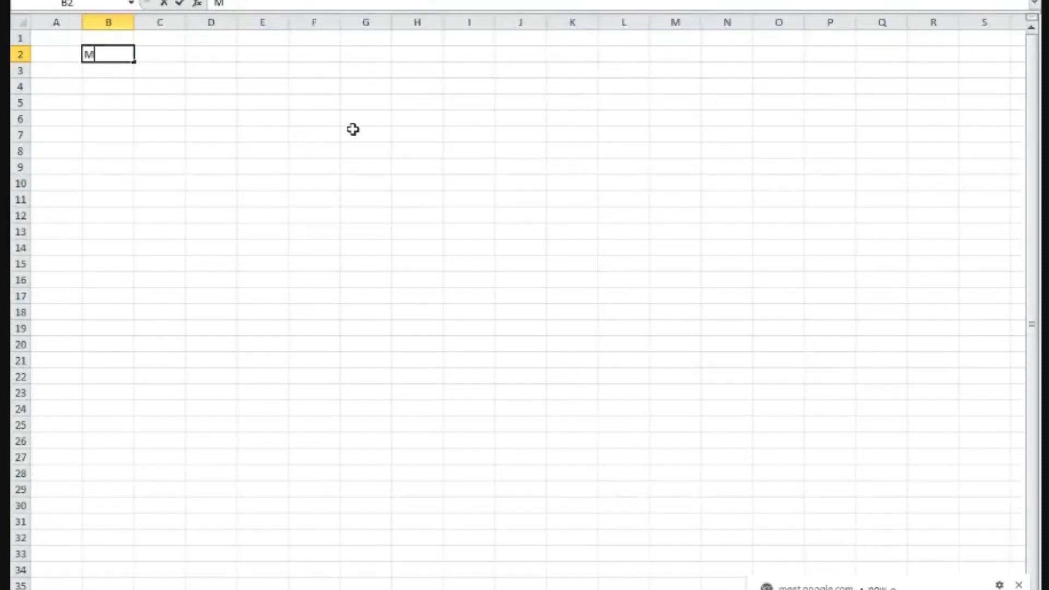
pyautogui.write('arks')
pyautogui.click(159, 55)
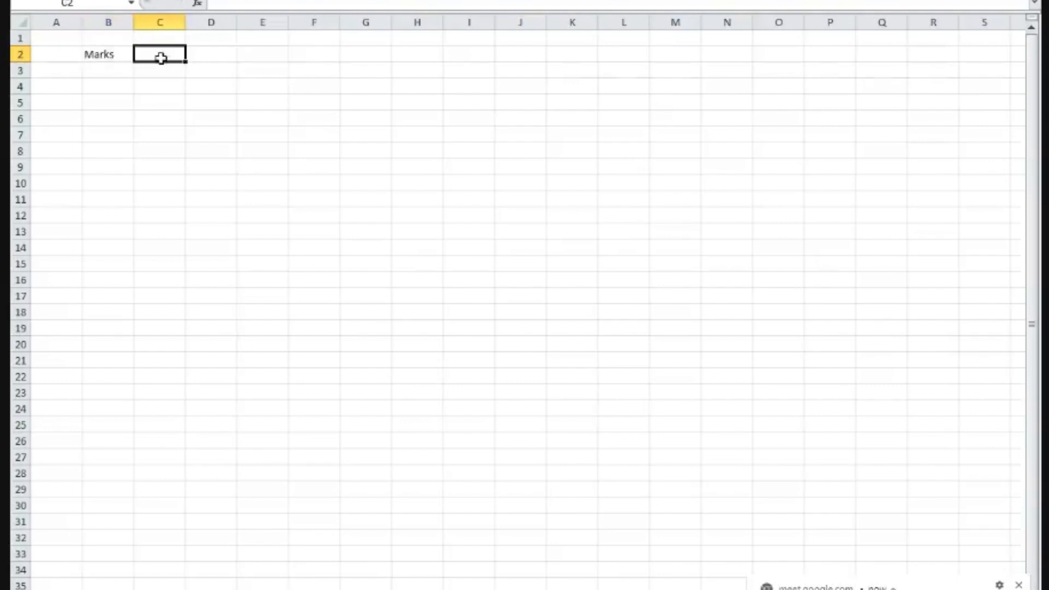
pyautogui.click(122, 54)
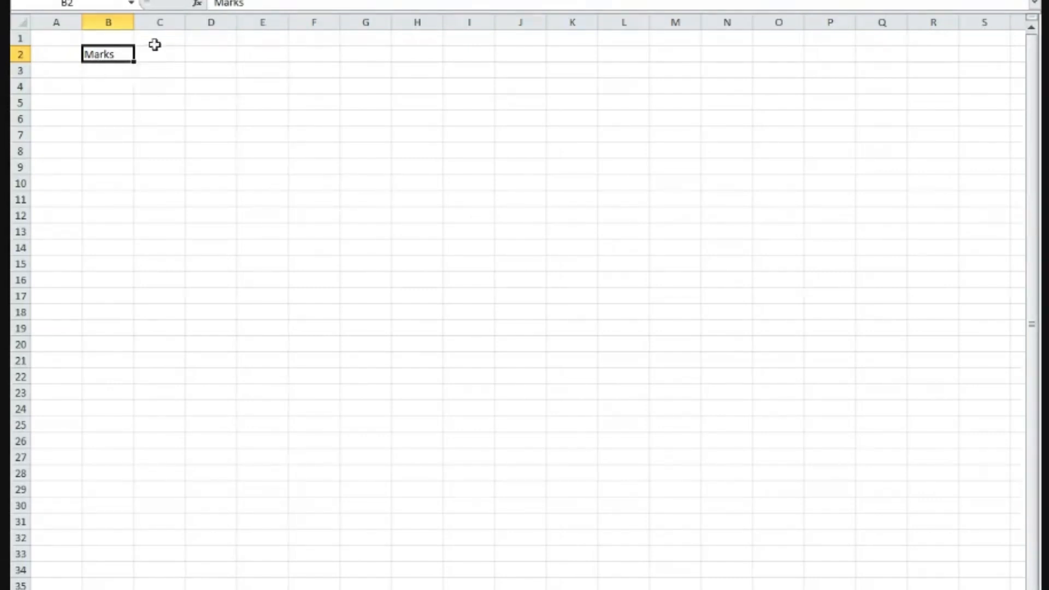
pyautogui.click(113, 68)
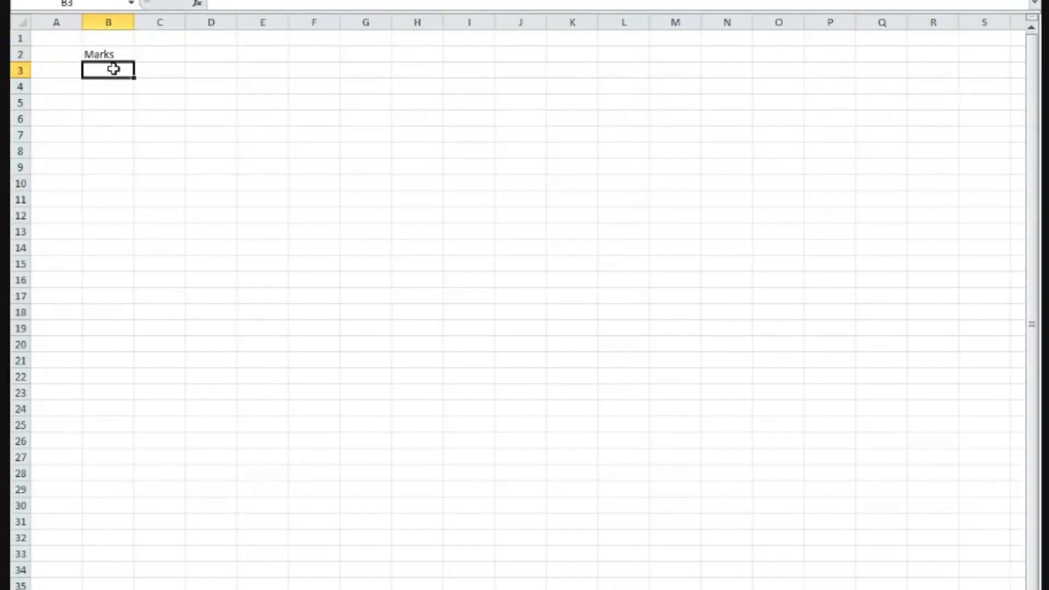
pyautogui.click(121, 54)
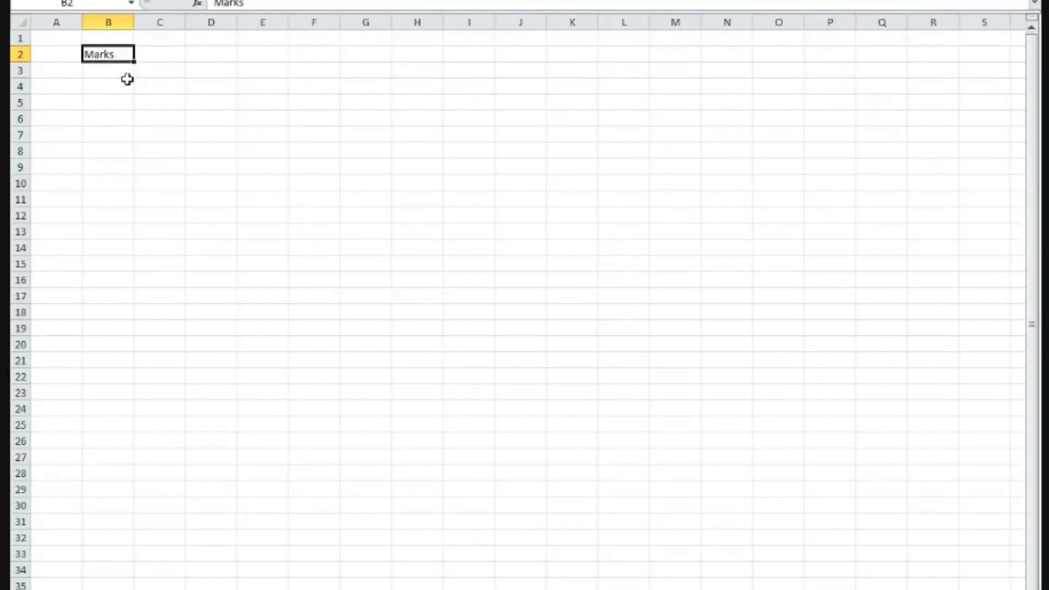
# - Enter the marks 33, 59, 60 and 80 in cells B3 to B6 below the Marks heading
pyautogui.click(119, 71)
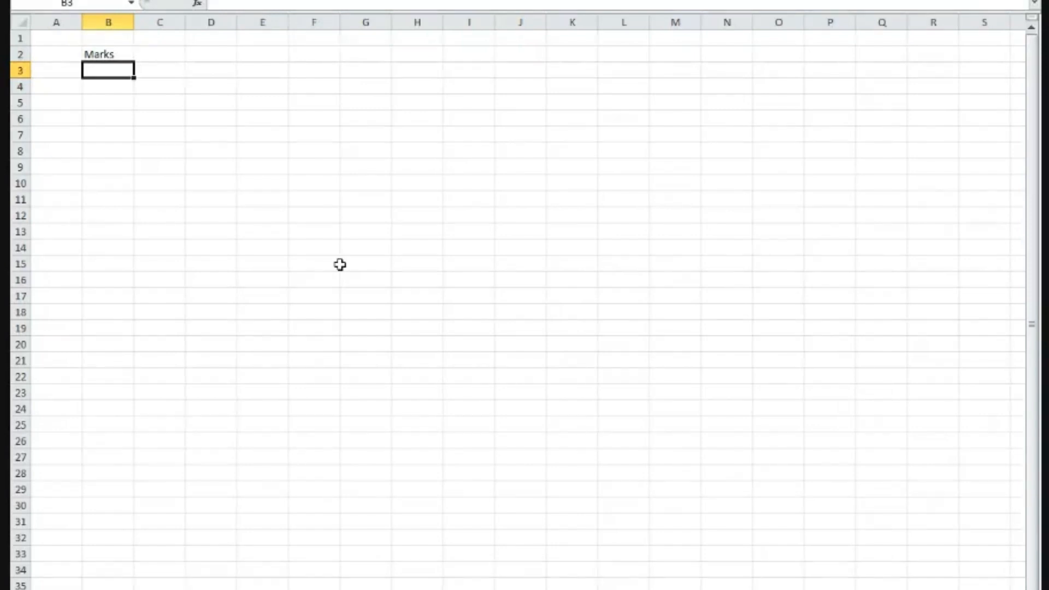
pyautogui.write('33')
pyautogui.press('Return')
pyautogui.write('5')
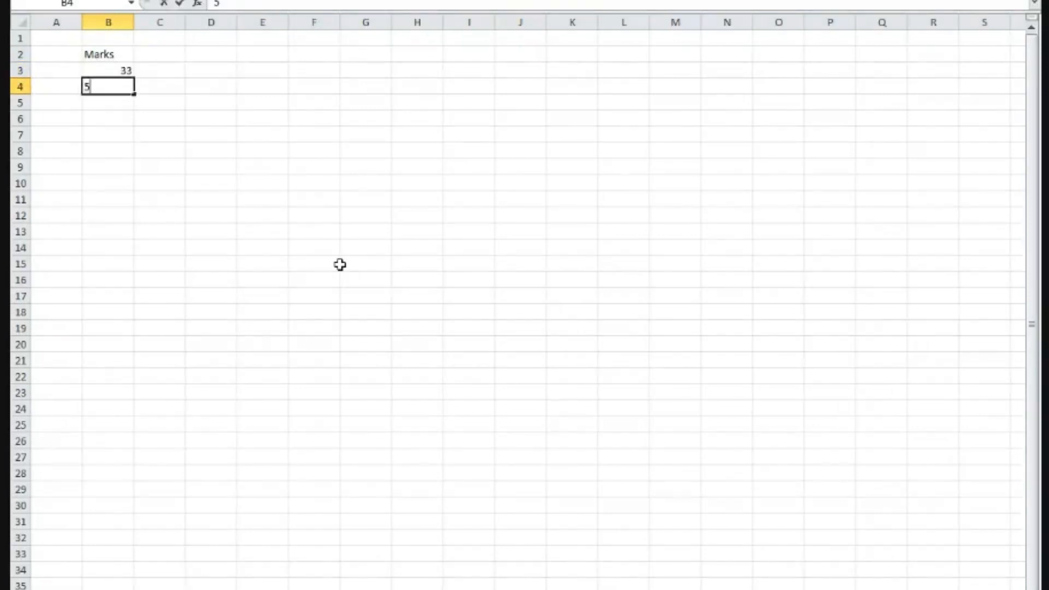
pyautogui.write('9')
pyautogui.press('Return')
pyautogui.write('6')
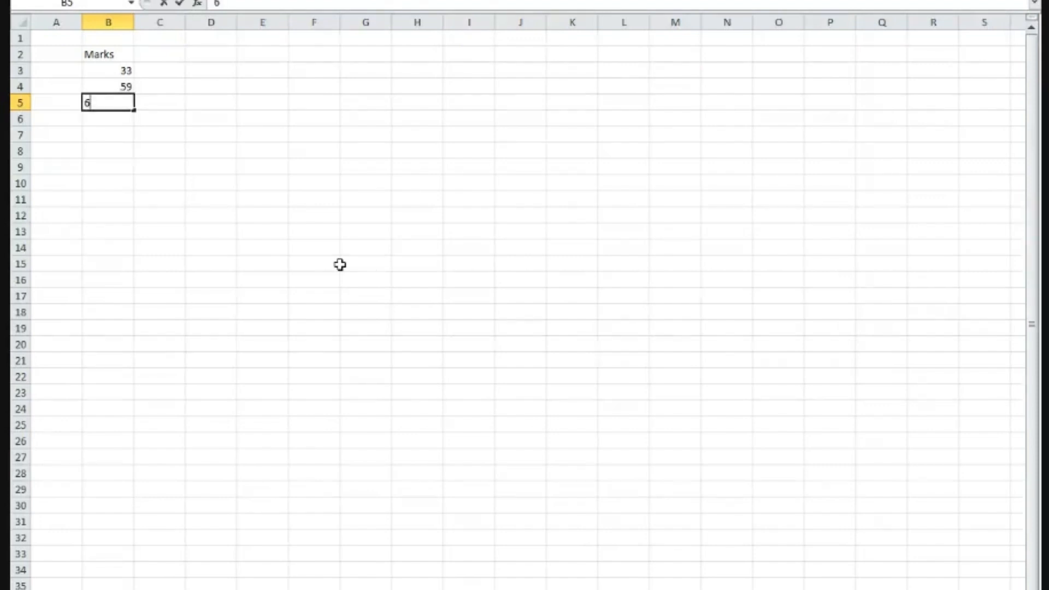
pyautogui.write('0')
pyautogui.press('Return')
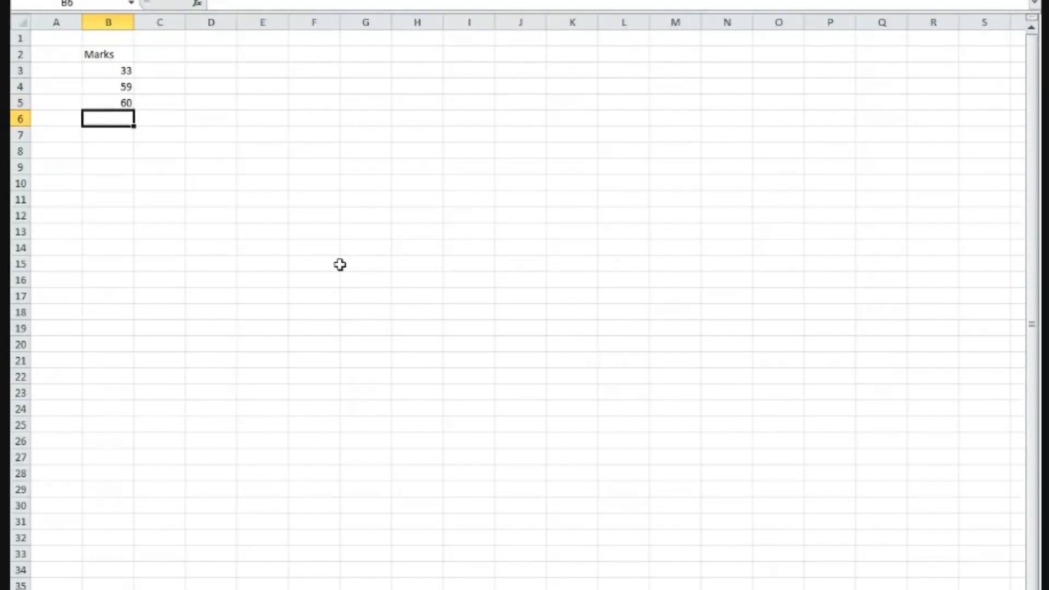
pyautogui.write('80')
pyautogui.press('Return')
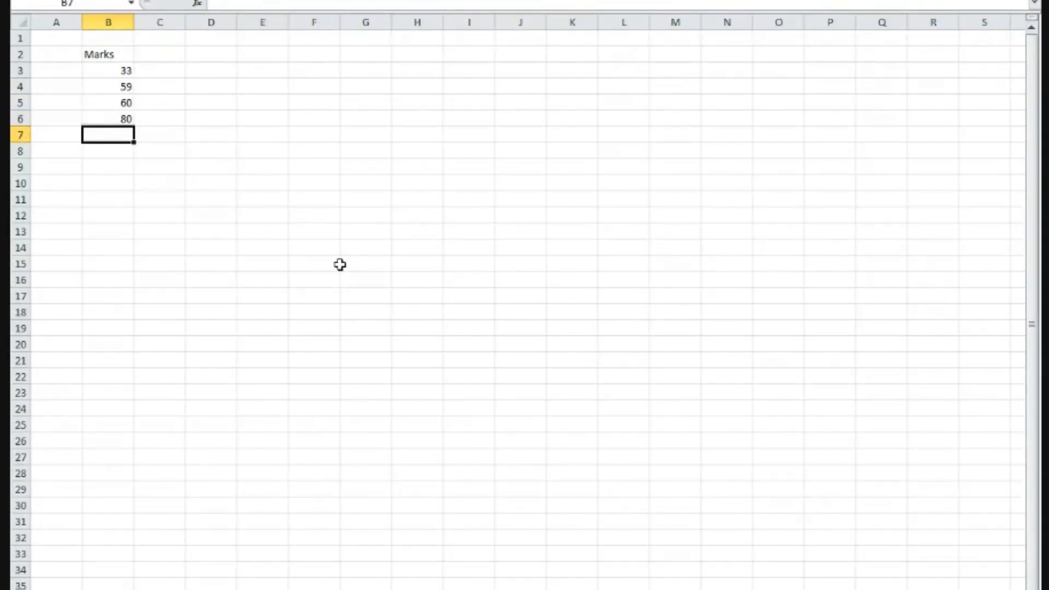
# - Continue the Marks column with 98, 88, 55 and 30 in cells B7 to B10
pyautogui.write('98')
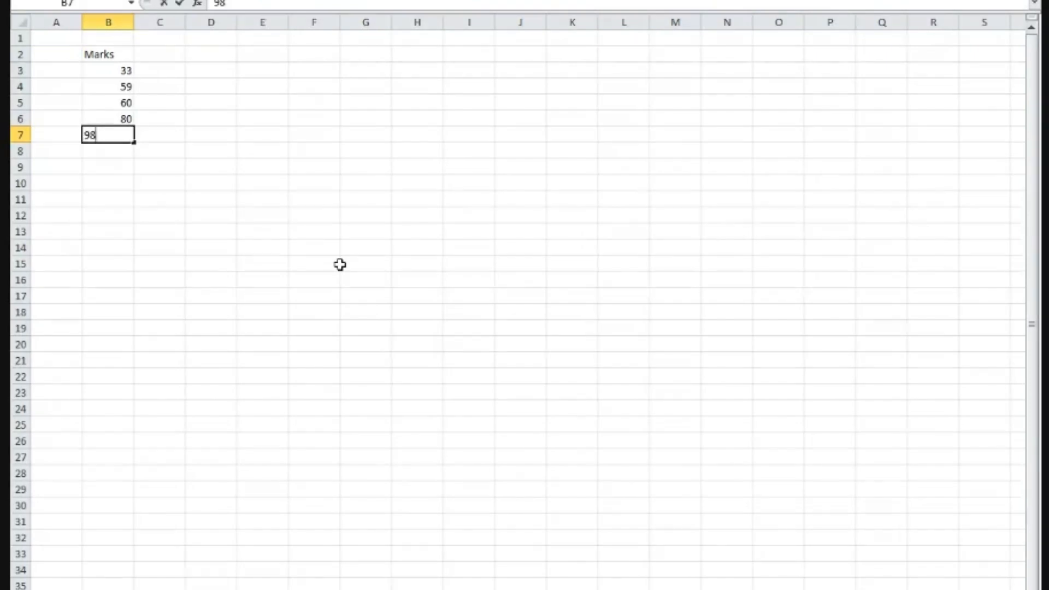
pyautogui.press('Return')
pyautogui.write('88')
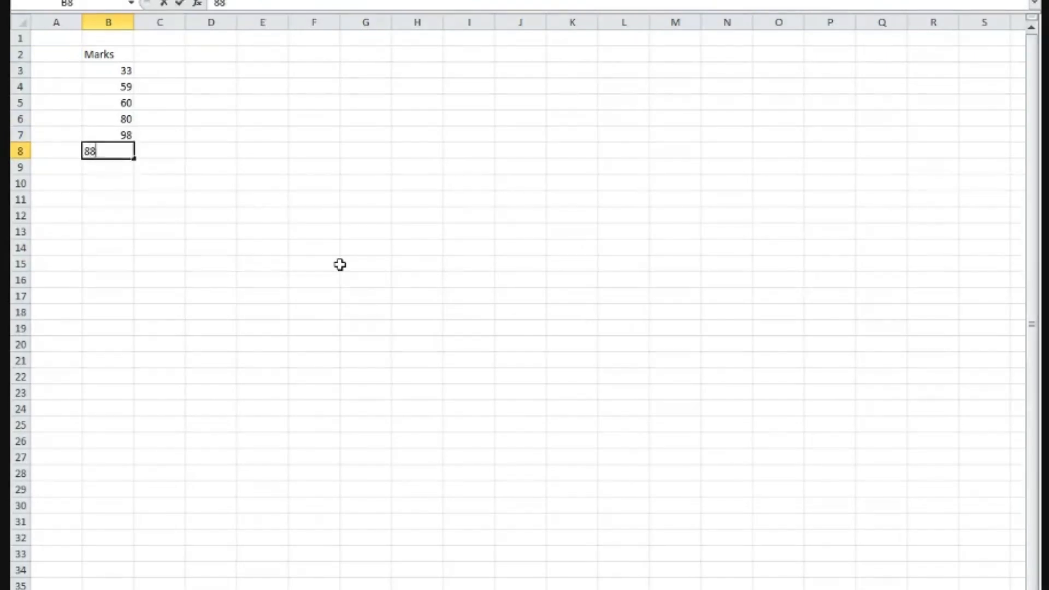
pyautogui.press('Return')
pyautogui.write('55')
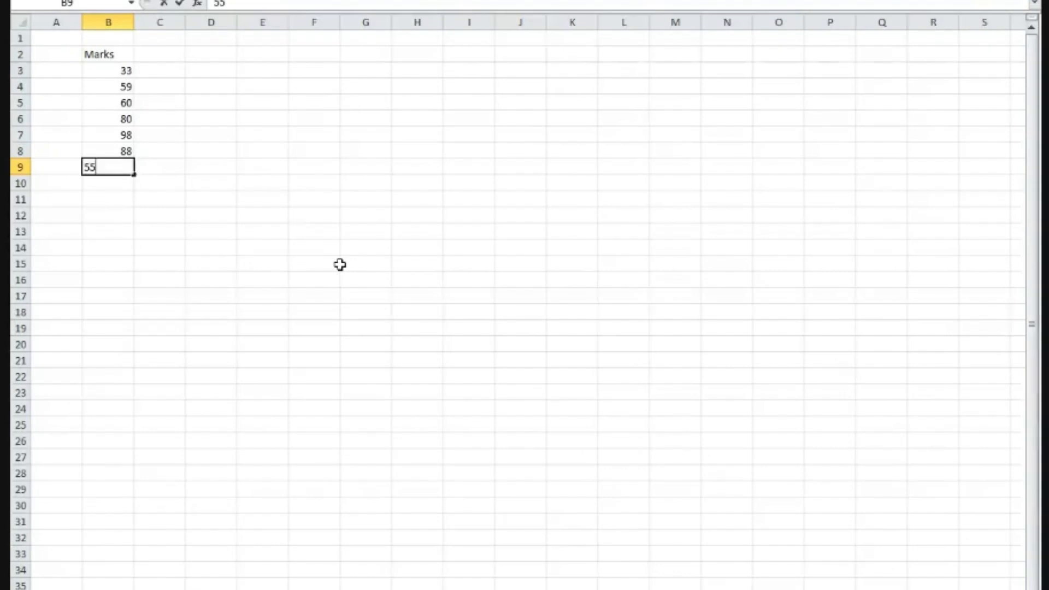
pyautogui.press('Return')
pyautogui.write('30')
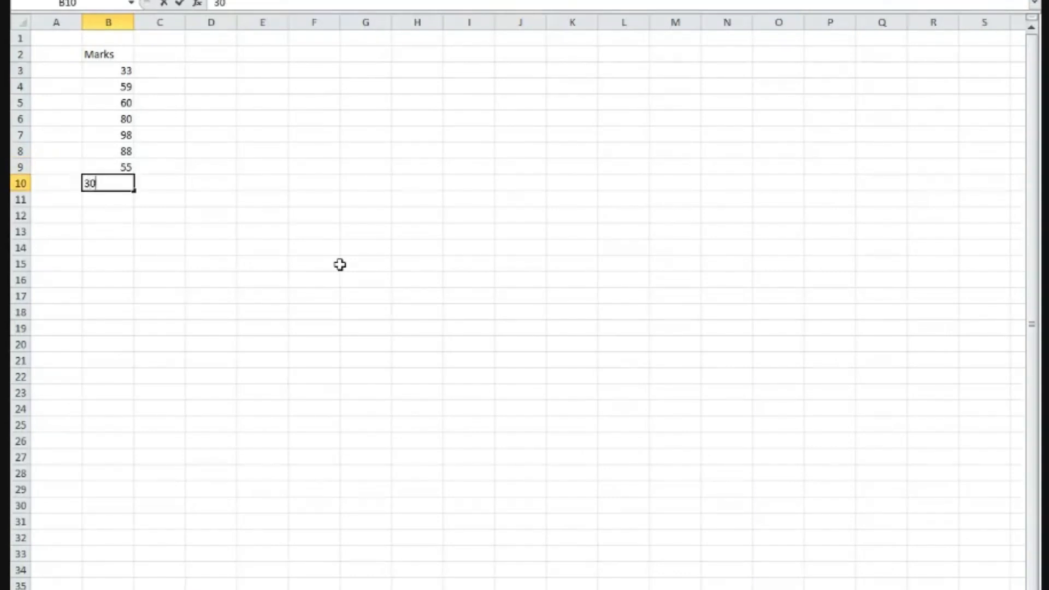
pyautogui.press('Return')
# - Fill cells B11 to B14 of the Marks column with 78, 69, 94 and 59
pyautogui.write('5')
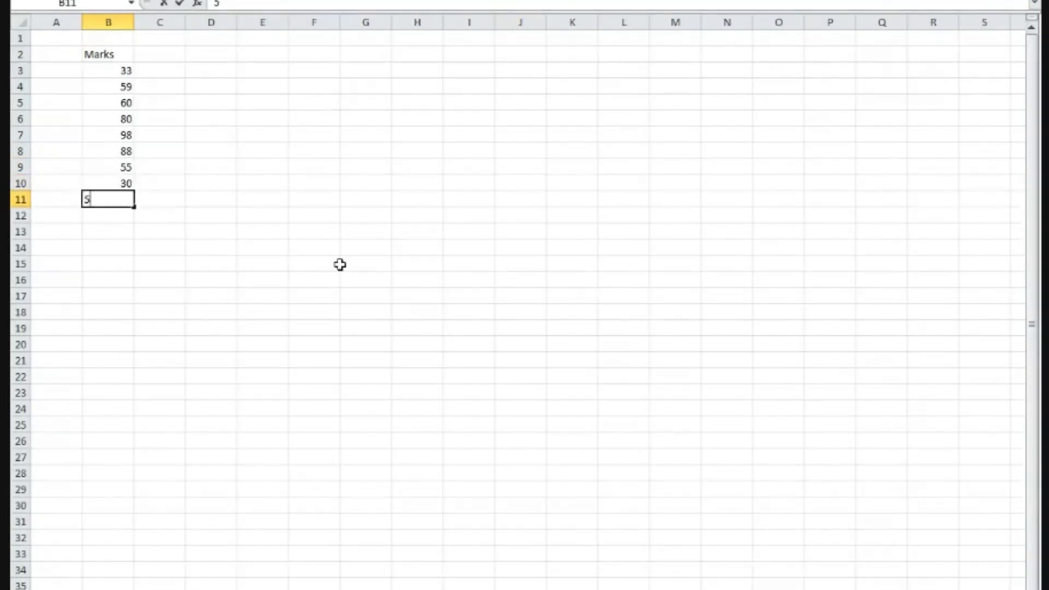
pyautogui.press('Return')
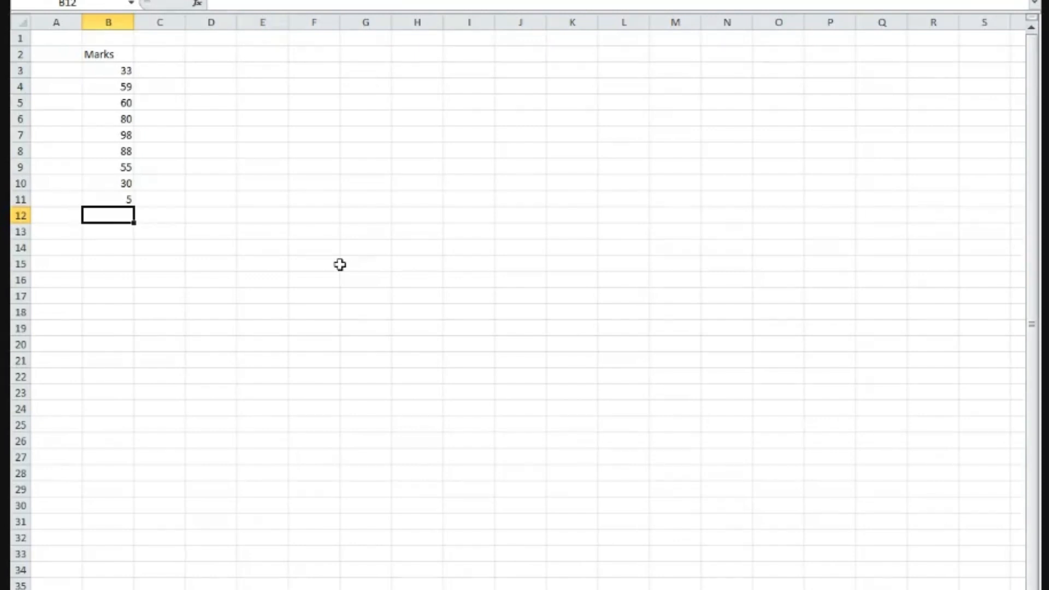
pyautogui.press('Up')
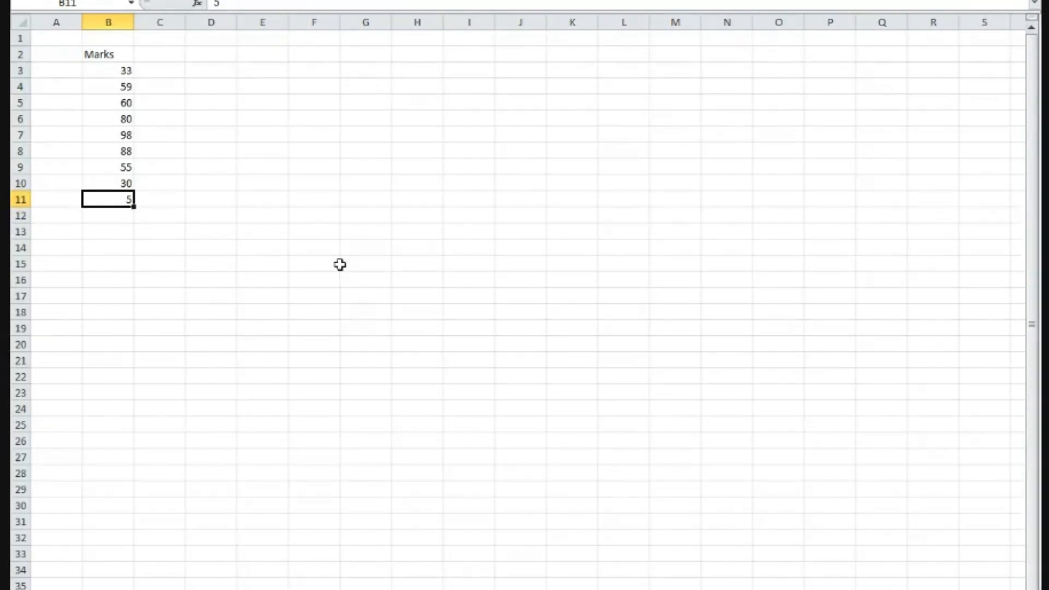
pyautogui.write('78')
pyautogui.press('Return')
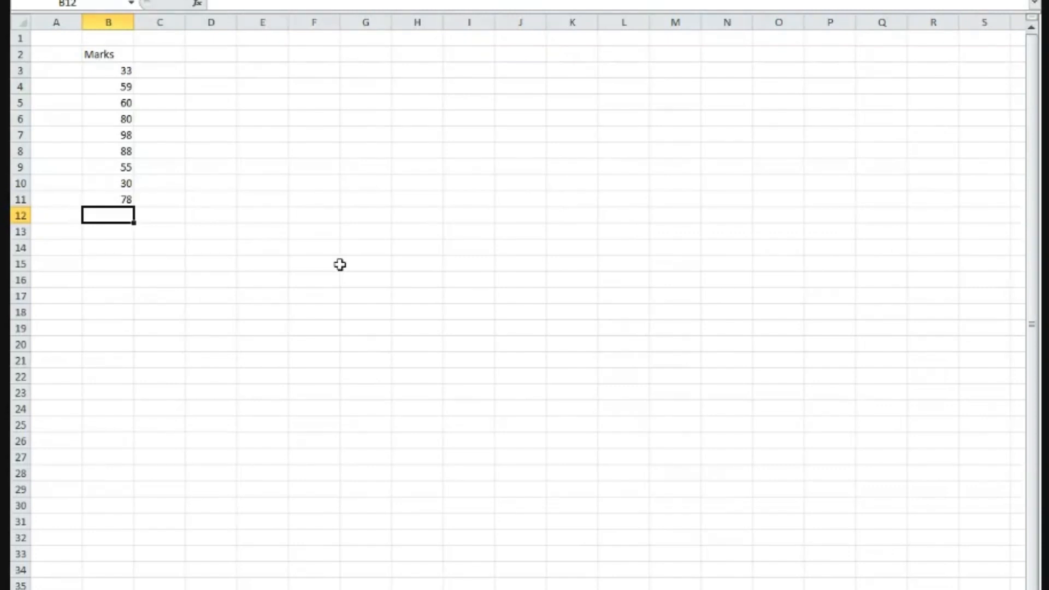
pyautogui.write('69')
pyautogui.press('Return')
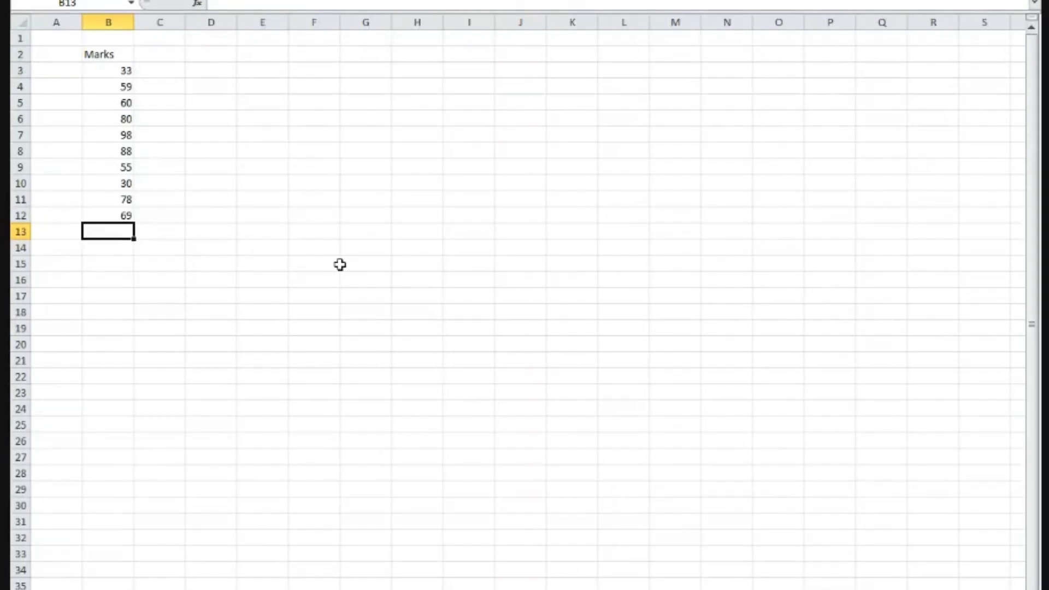
pyautogui.write('94')
pyautogui.press('Return')
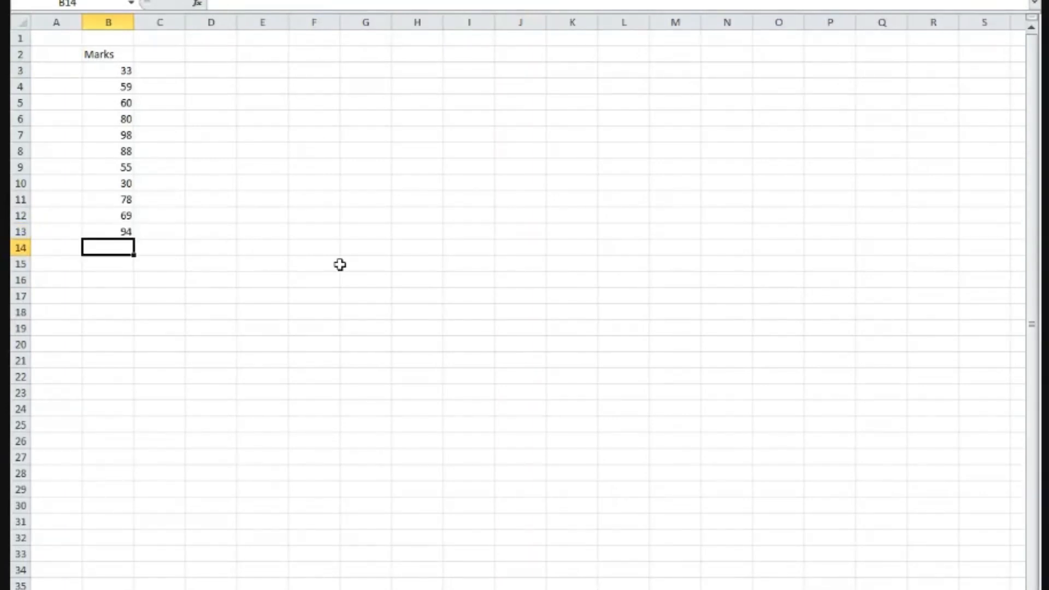
pyautogui.write('59')
pyautogui.press('Return')
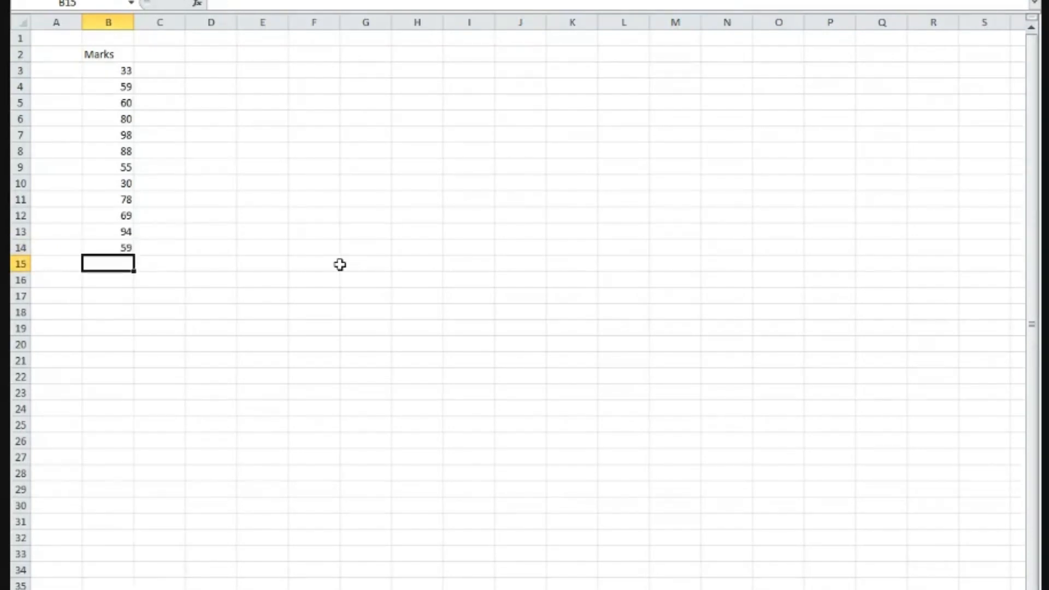
# - Complete the Marks column with 39, 49 and 49 in cells B15 to B17
pyautogui.write('30')
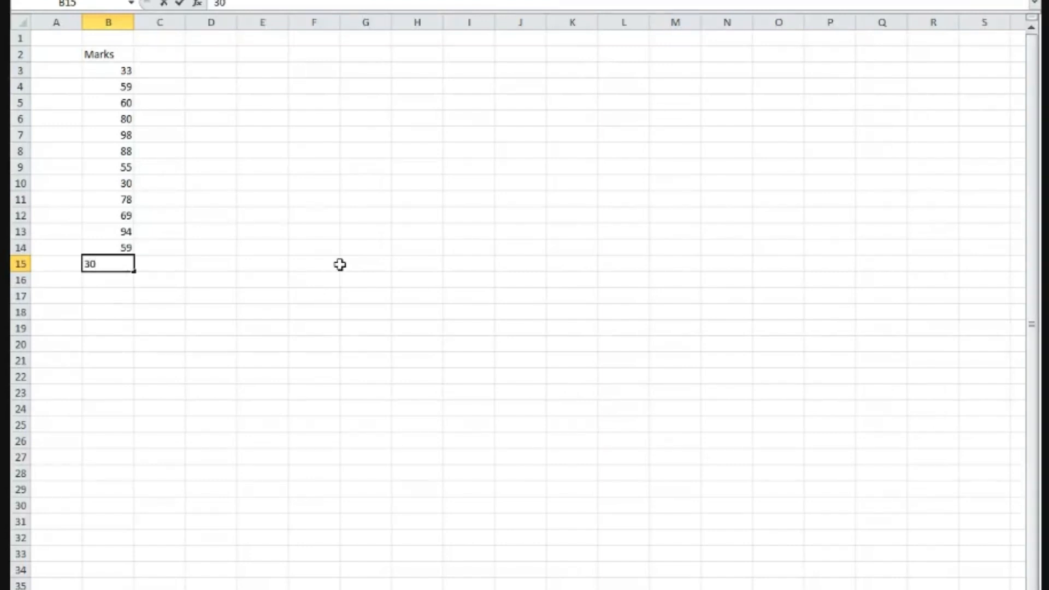
pyautogui.press('BackSpace')
pyautogui.write('9')
pyautogui.press('Return')
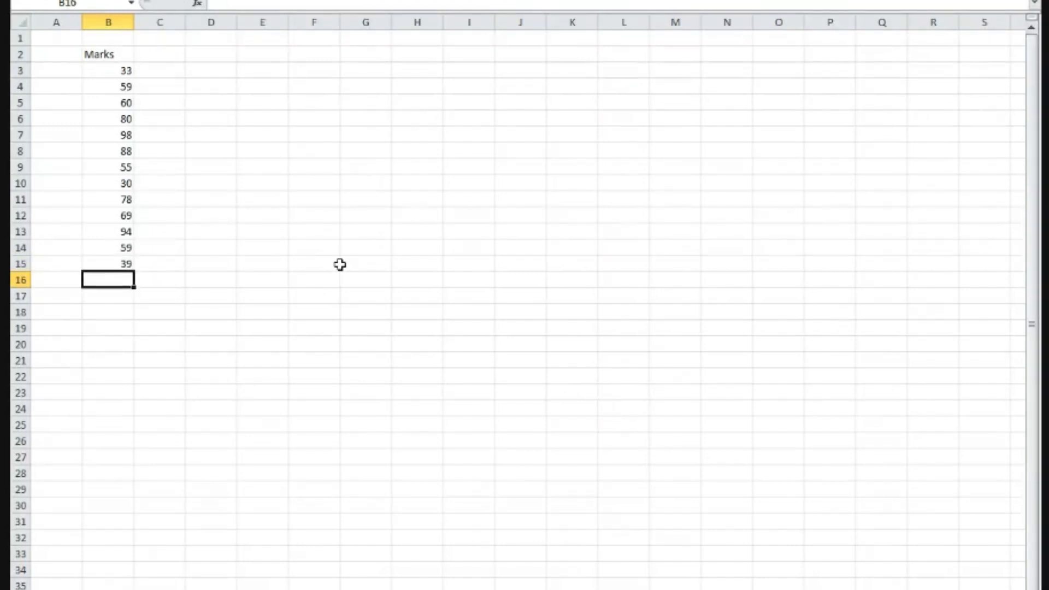
pyautogui.write('49')
pyautogui.press('Return')
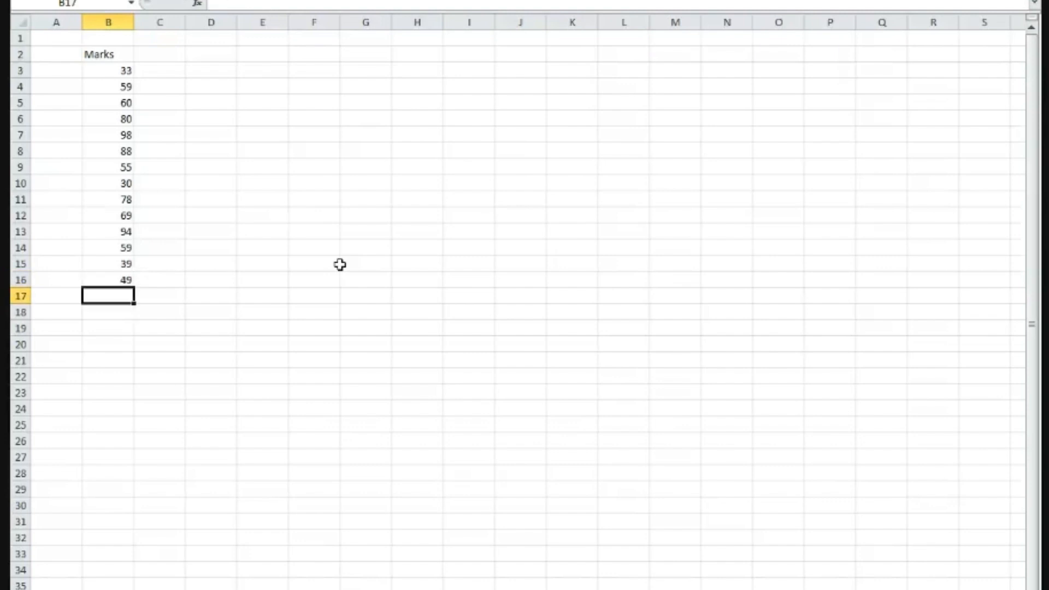
pyautogui.write('2')
pyautogui.press('BackSpace')
pyautogui.write('4')
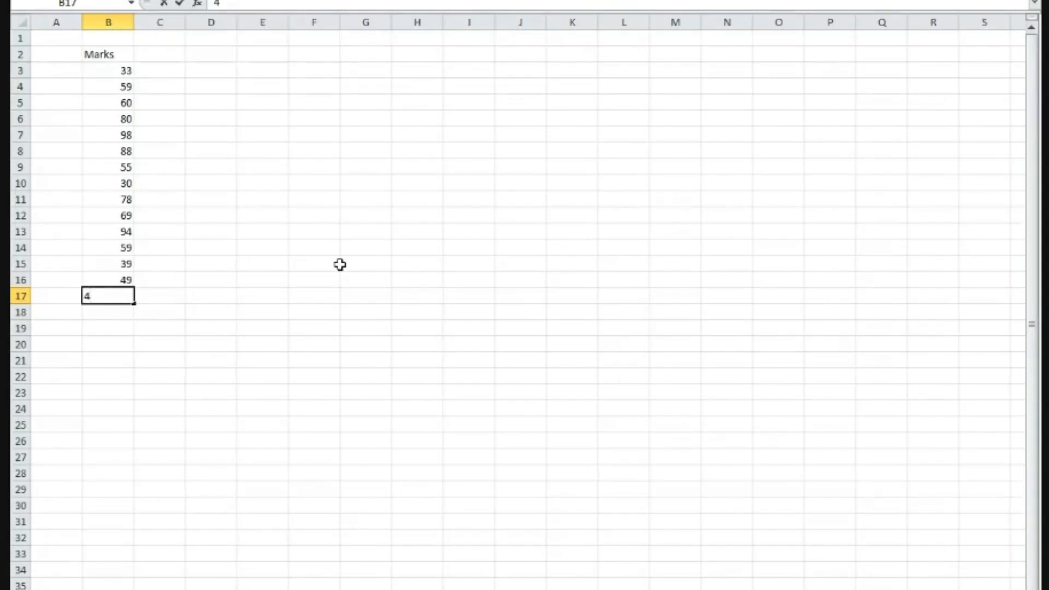
pyautogui.write('9')
pyautogui.press('Return')
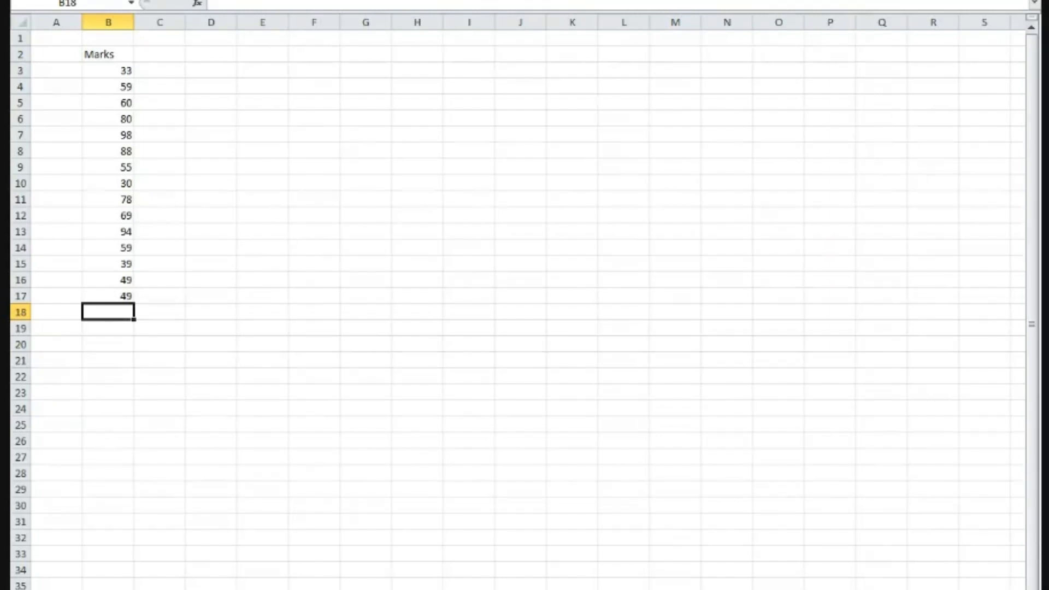
# - Find mspaint among the installed programs and open Paint with a blank canvas
pyautogui.press('super')
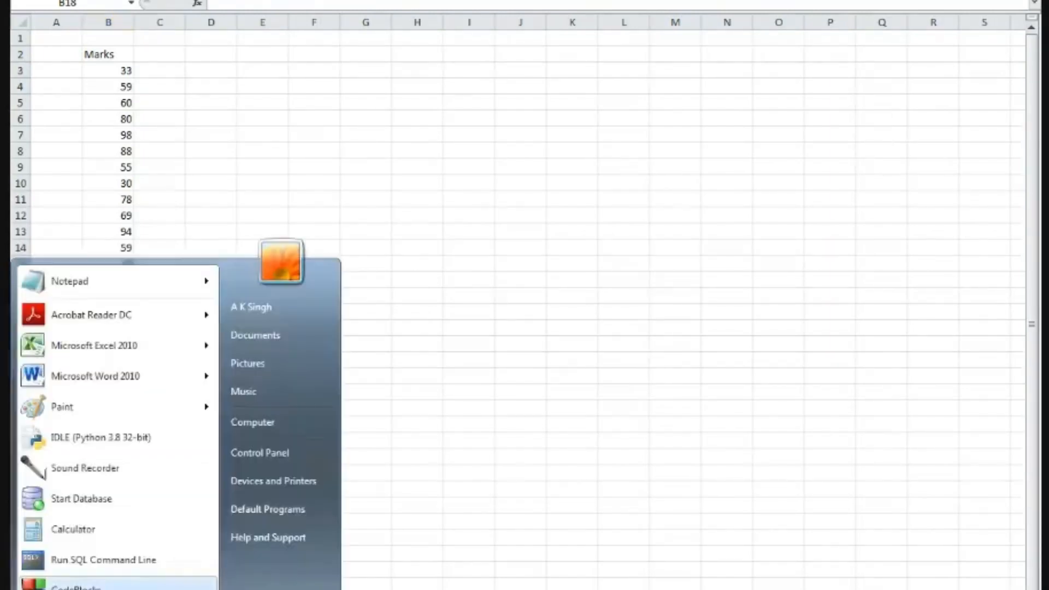
pyautogui.click(95, 502)
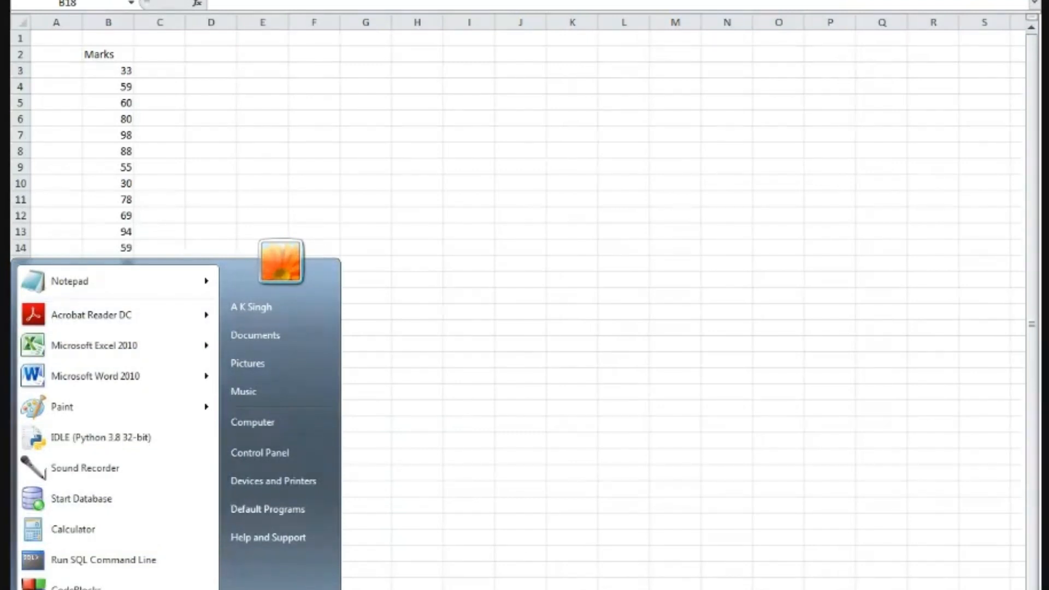
pyautogui.write('o')
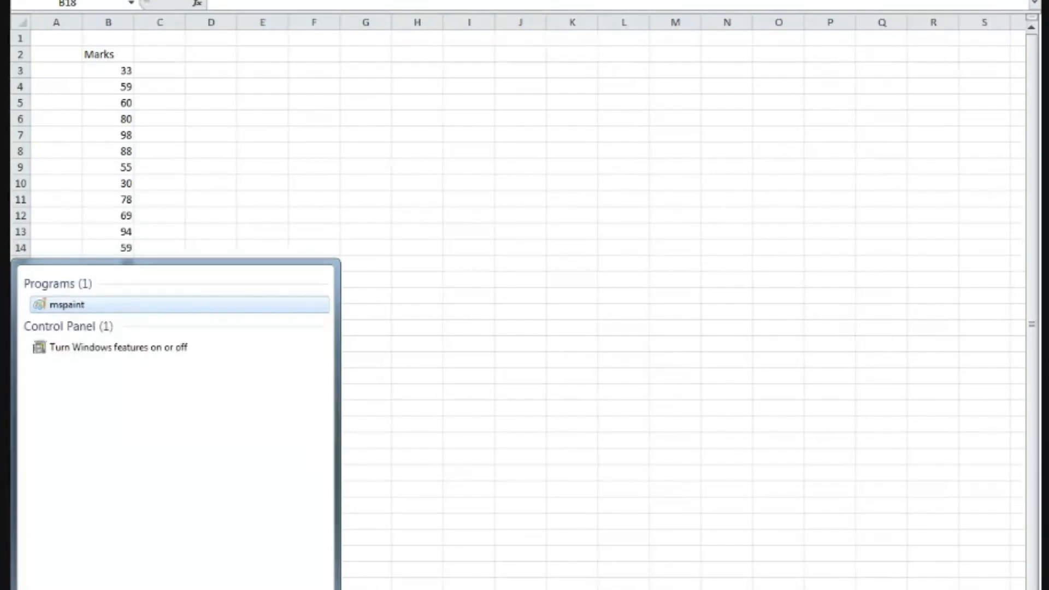
pyautogui.click(74, 306)
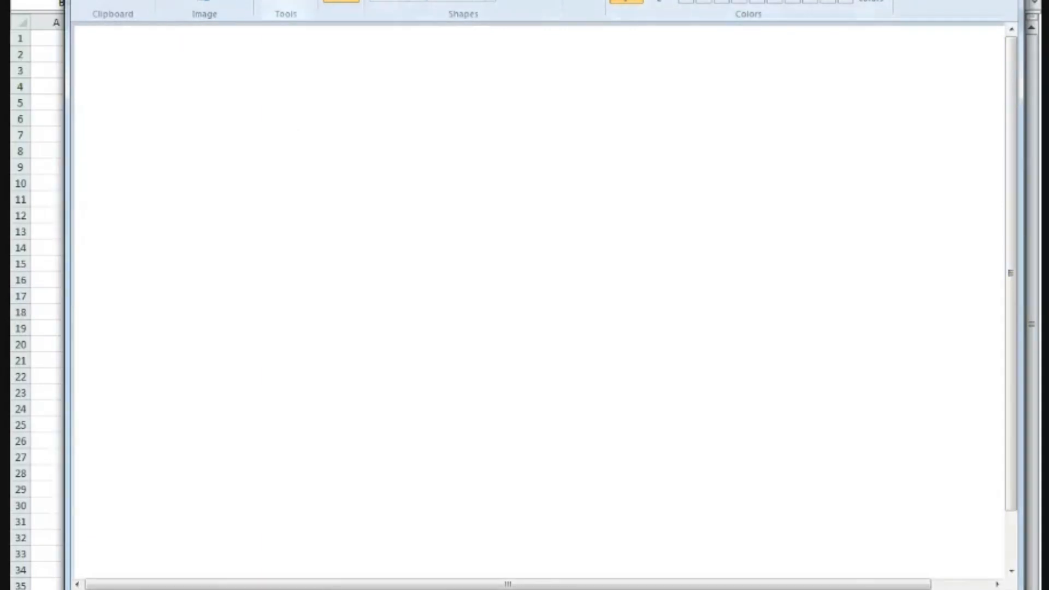
# - Draw a dark red bell-shaped curve freehand with the Pencil and add a horizontal baseline just beneath it
pyautogui.click(281, 10)
pyautogui.moveTo(277, 314)
pyautogui.mouseDown()
pyautogui.moveTo(329, 292)
pyautogui.moveTo(376, 217)
pyautogui.moveTo(404, 119)
pyautogui.moveTo(429, 111)
pyautogui.moveTo(476, 139)
pyautogui.moveTo(533, 282)
pyautogui.moveTo(557, 300)
pyautogui.moveTo(670, 316)
pyautogui.mouseUp()
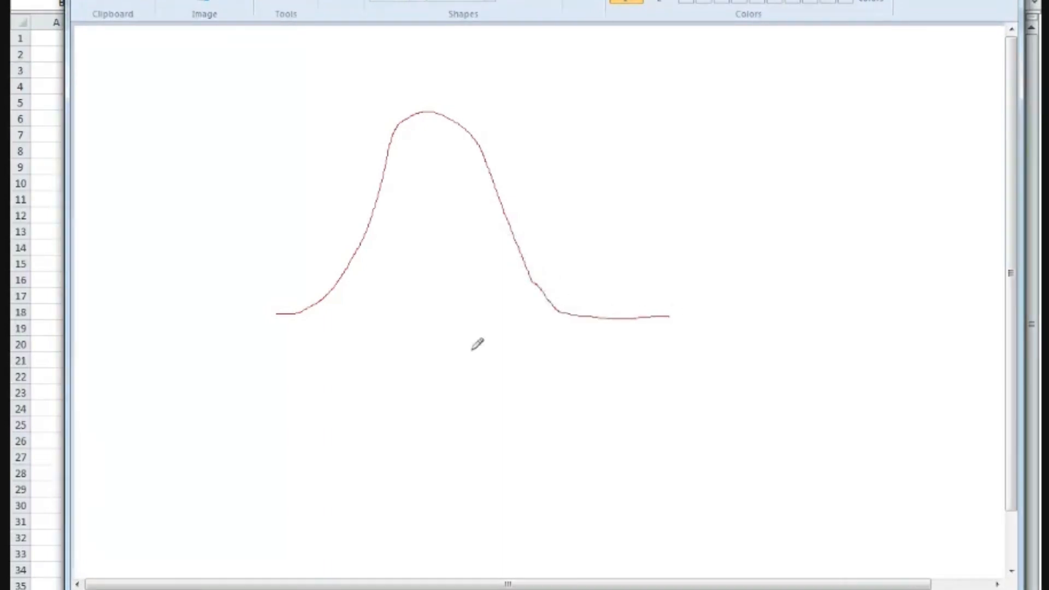
pyautogui.moveTo(204, 342); pyautogui.dragTo(614, 327)
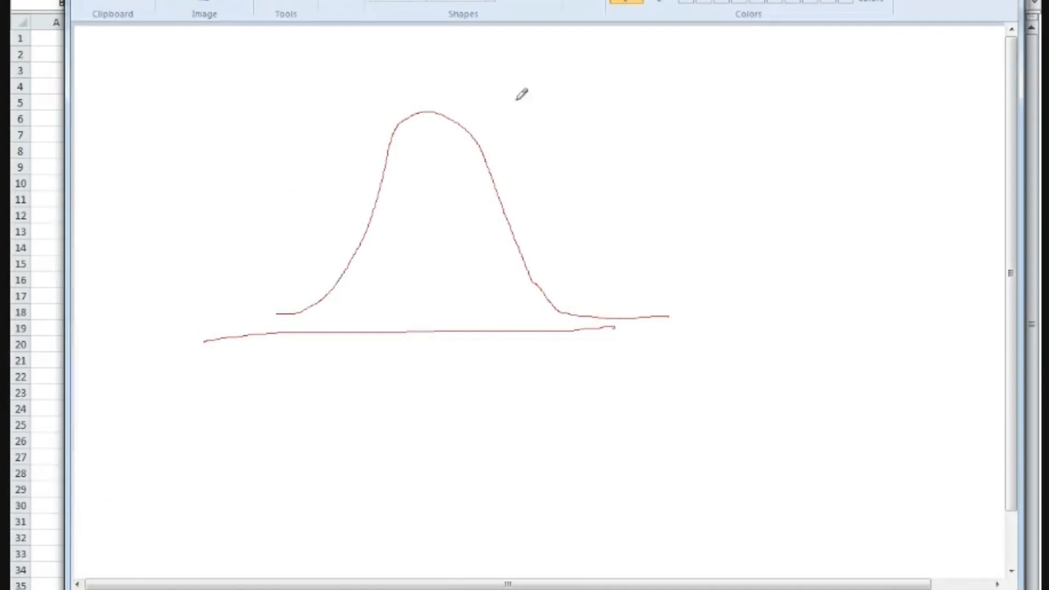
# - Draw a dark red vertical centre line through the curve's peak and retrace the bell curve in teal
pyautogui.moveTo(420, 49); pyautogui.dragTo(431, 469)
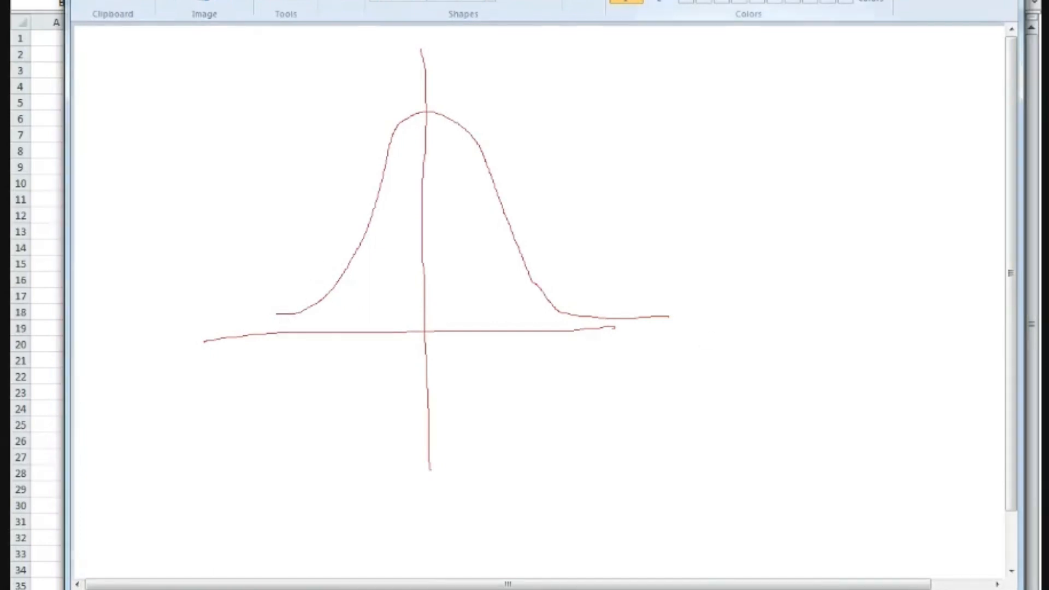
pyautogui.moveTo(277, 314)
pyautogui.mouseDown()
pyautogui.moveTo(327, 293)
pyautogui.moveTo(360, 256)
pyautogui.moveTo(390, 138)
pyautogui.moveTo(411, 112)
pyautogui.moveTo(428, 111)
pyautogui.moveTo(483, 149)
pyautogui.moveTo(523, 268)
pyautogui.moveTo(554, 309)
pyautogui.moveTo(645, 322)
pyautogui.moveTo(668, 315)
pyautogui.mouseUp()
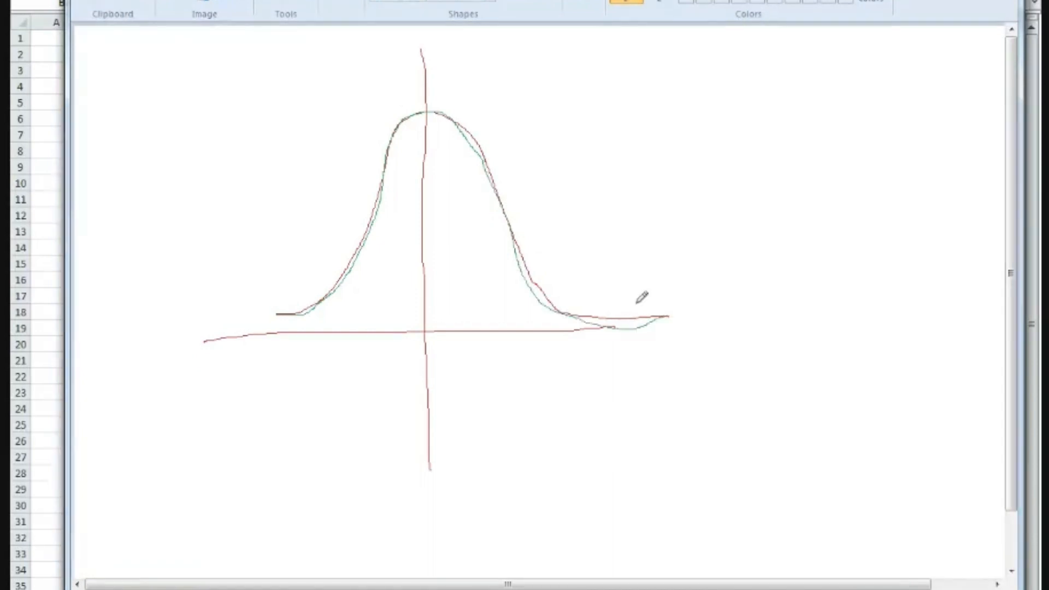
# - Retrace the bell curve from tail to tail in green with the second-thickest Pencil line size
pyautogui.click(589, 4)
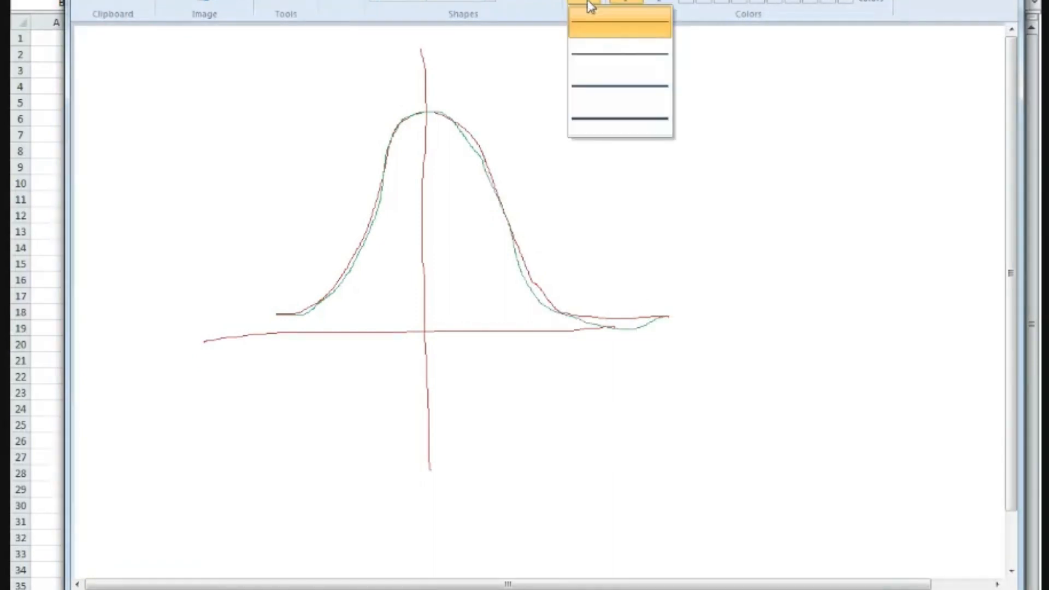
pyautogui.click(611, 97)
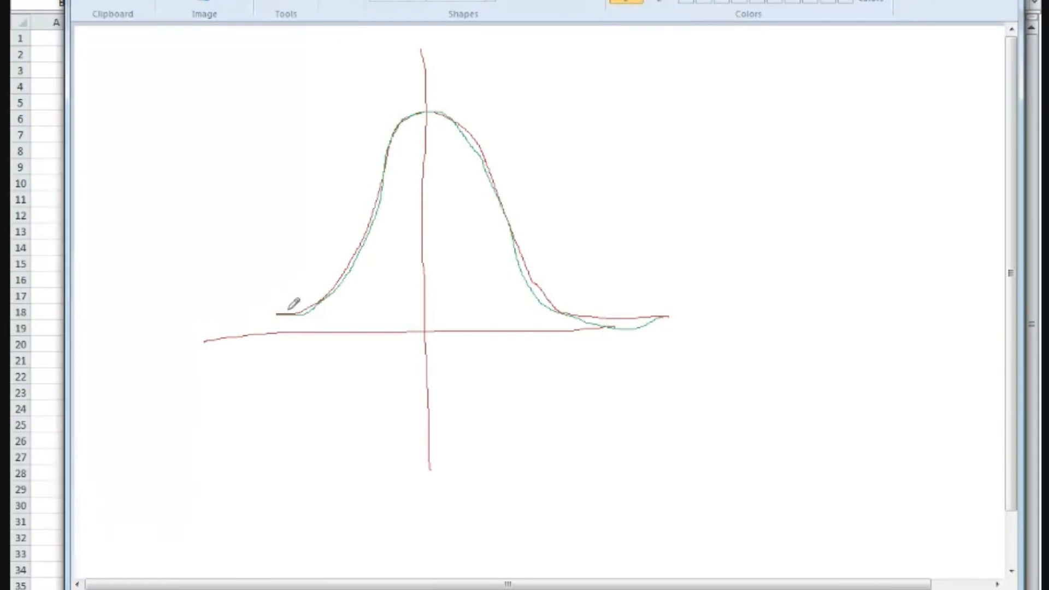
pyautogui.moveTo(284, 314)
pyautogui.mouseDown()
pyautogui.moveTo(328, 291)
pyautogui.moveTo(364, 247)
pyautogui.moveTo(397, 127)
pyautogui.moveTo(439, 112)
pyautogui.moveTo(489, 167)
pyautogui.moveTo(541, 286)
pyautogui.moveTo(593, 320)
pyautogui.moveTo(637, 322)
pyautogui.mouseUp()
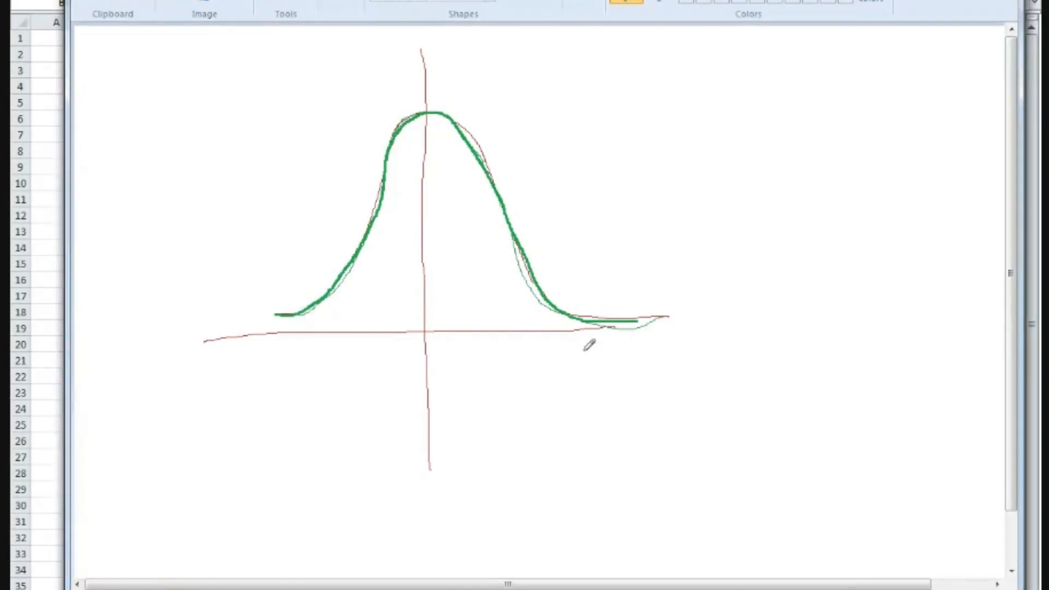
# - Handwrite the green labels F at the falling end of the curve, T at the rising end and 50% beside the peak
pyautogui.moveTo(595, 299)
pyautogui.mouseDown()
pyautogui.moveTo(608, 299)
pyautogui.moveTo(599, 316)
pyautogui.mouseUp()
pyautogui.moveTo(316, 314)
pyautogui.mouseDown()
pyautogui.moveTo(338, 310)
pyautogui.moveTo(331, 324)
pyautogui.mouseUp()
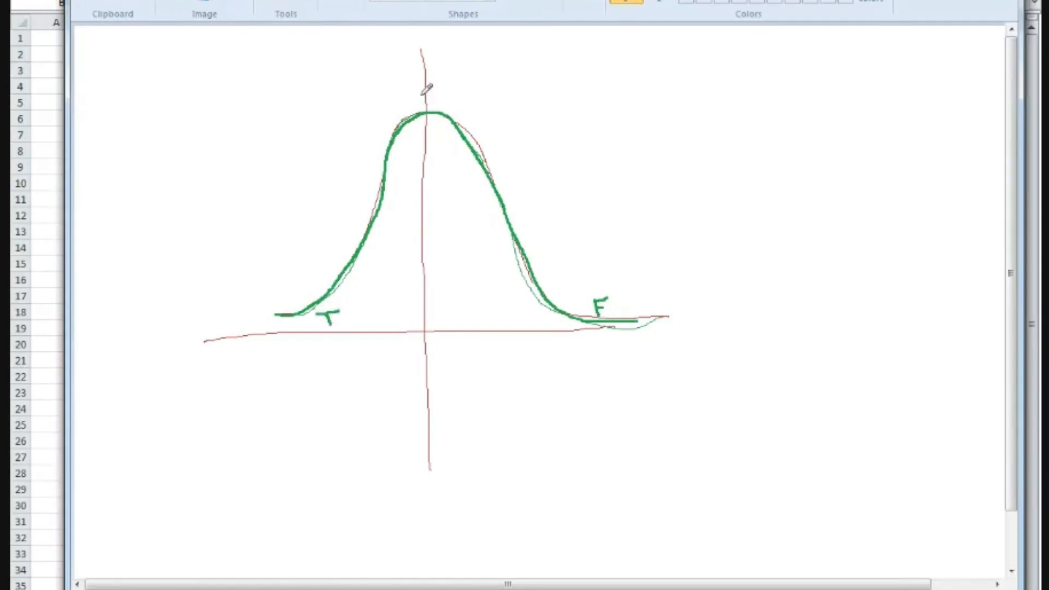
pyautogui.moveTo(455, 91)
pyautogui.mouseDown()
pyautogui.moveTo(447, 106)
pyautogui.moveTo(483, 83)
pyautogui.moveTo(494, 111)
pyautogui.moveTo(502, 89)
pyautogui.mouseUp()
pyautogui.click(510, 108)
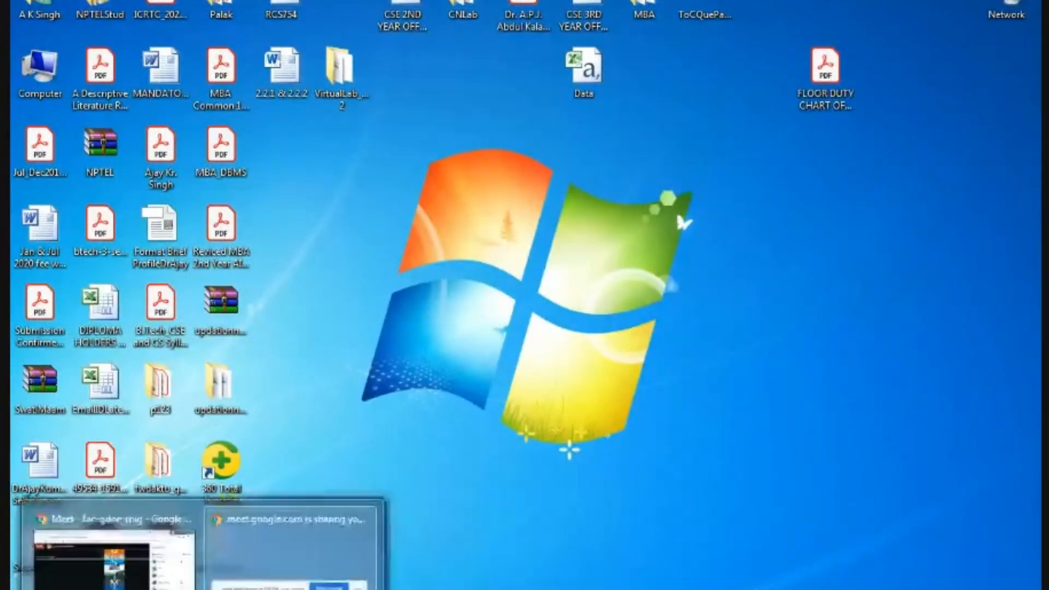
# - Return to the Paint sketch, circle both curve tails in light blue, and draw vertical strokes down to the baseline at both tails and the peak
pyautogui.click(219, 481)
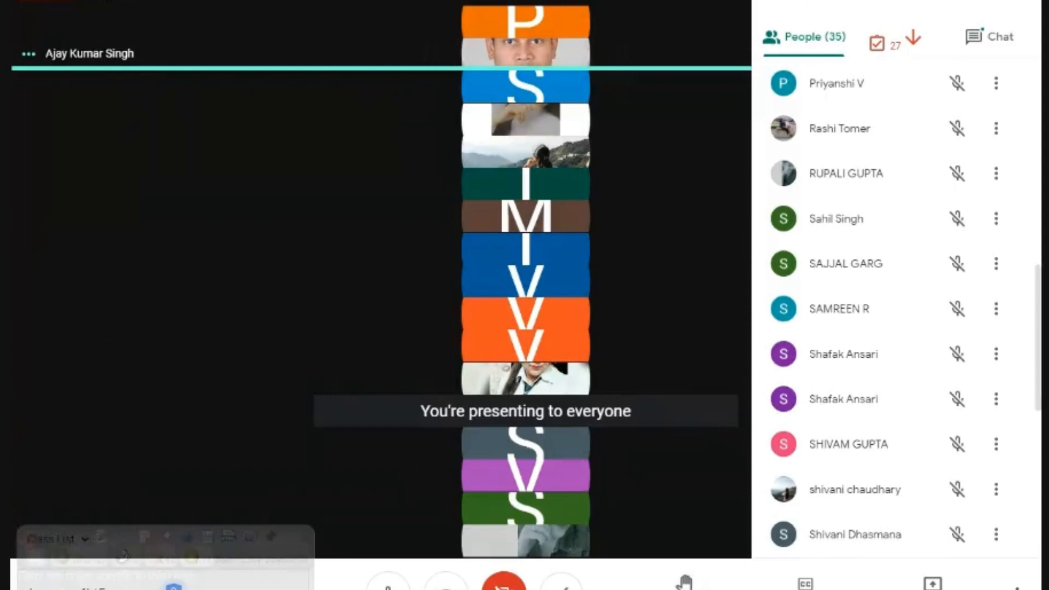
pyautogui.click(482, 589)
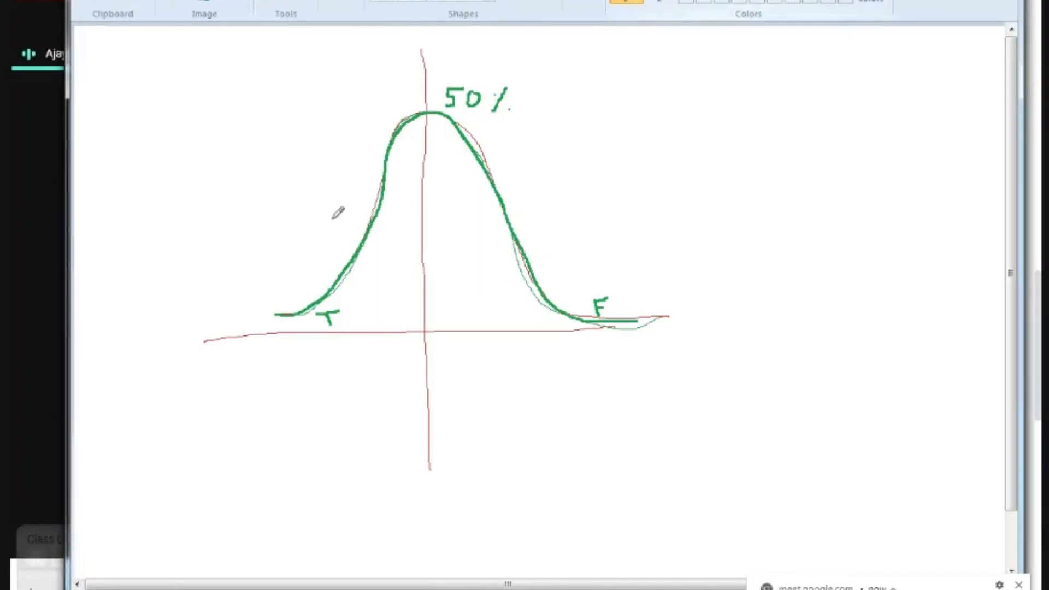
pyautogui.moveTo(303, 273)
pyautogui.mouseDown()
pyautogui.moveTo(262, 277)
pyautogui.moveTo(287, 340)
pyautogui.moveTo(364, 314)
pyautogui.moveTo(341, 259)
pyautogui.moveTo(295, 265)
pyautogui.mouseUp()
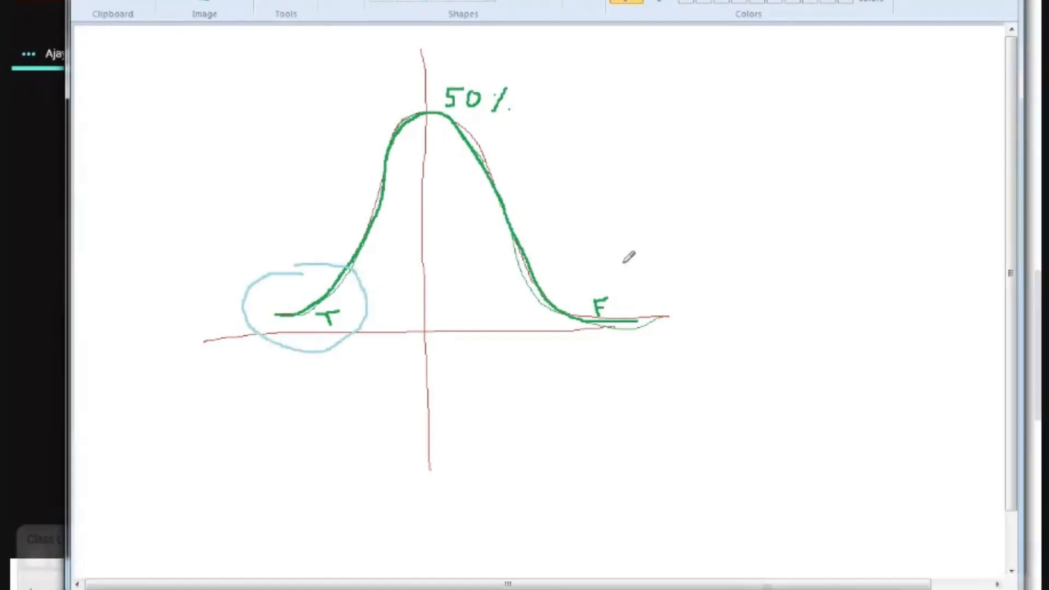
pyautogui.moveTo(624, 264)
pyautogui.mouseDown()
pyautogui.moveTo(574, 269)
pyautogui.moveTo(558, 317)
pyautogui.moveTo(638, 345)
pyautogui.moveTo(672, 300)
pyautogui.moveTo(641, 261)
pyautogui.moveTo(609, 262)
pyautogui.mouseUp()
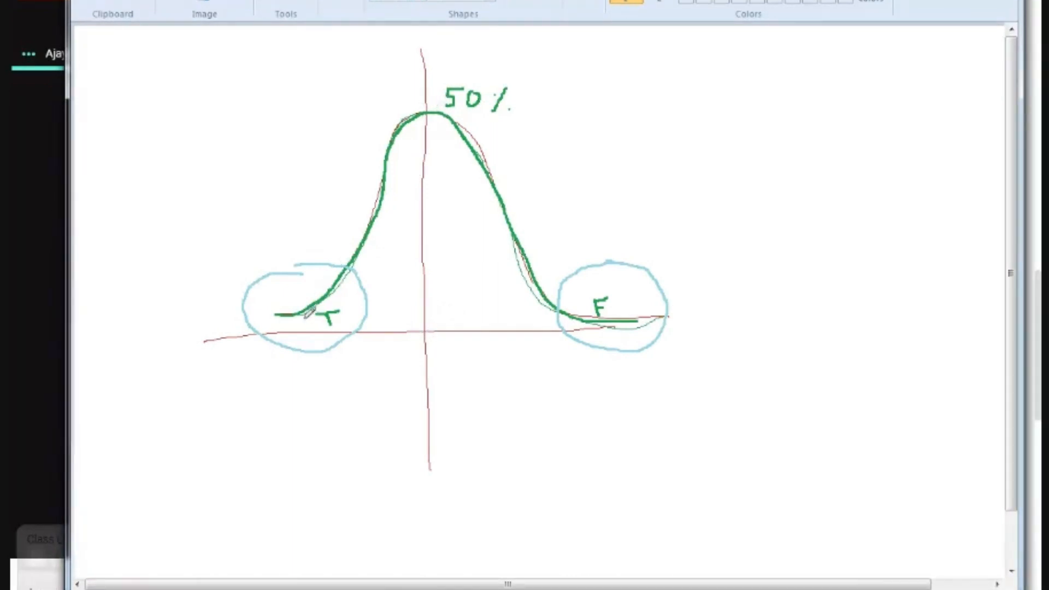
pyautogui.moveTo(300, 316); pyautogui.dragTo(300, 332)
pyautogui.moveTo(572, 319); pyautogui.dragTo(571, 331)
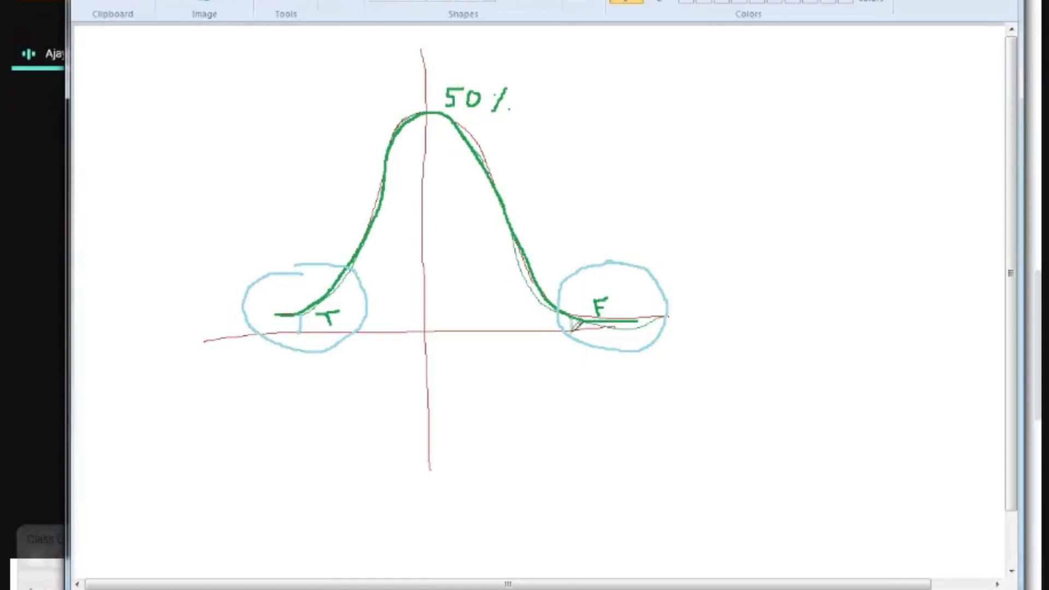
pyautogui.moveTo(432, 113); pyautogui.dragTo(433, 329)
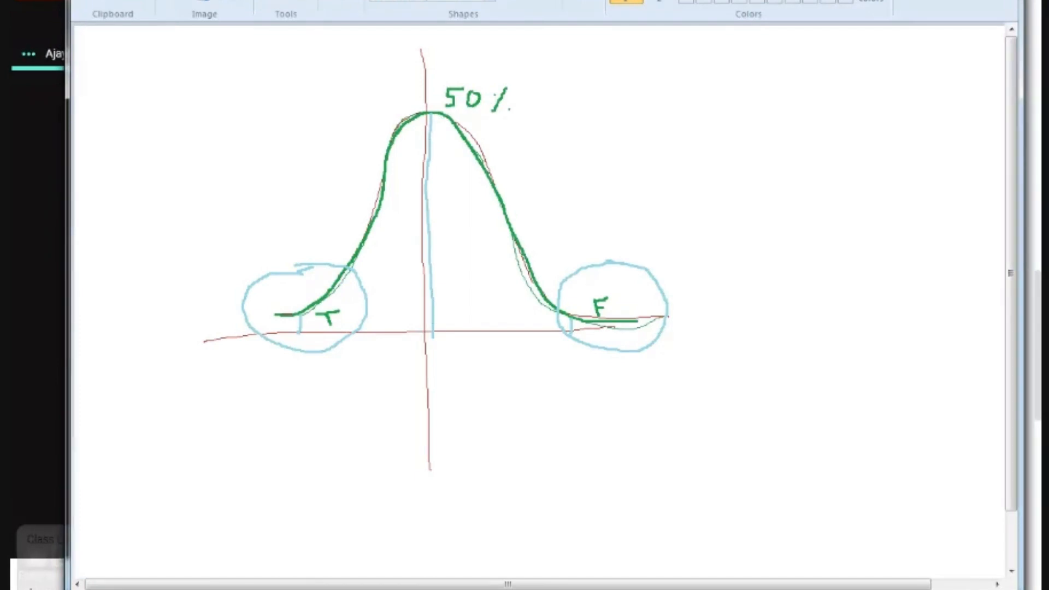
# - Switch to the Excel worksheet, set the font size of B2:C17 to 24, and widen column B to fit the marks
pyautogui.hotkey('alt', 'Tab')
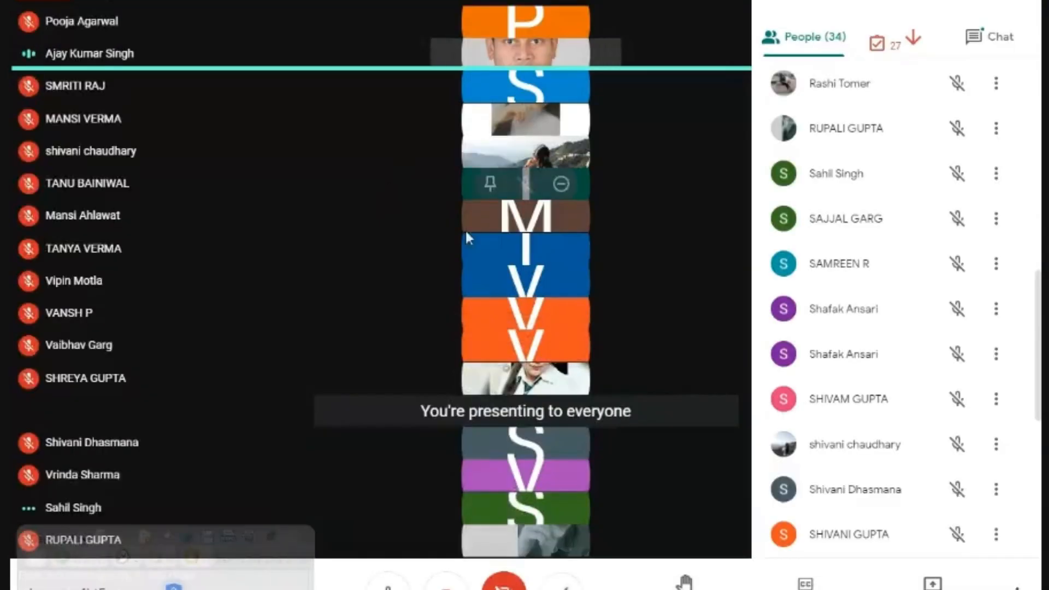
pyautogui.moveTo(432, 585)
pyautogui.click(518, 563)
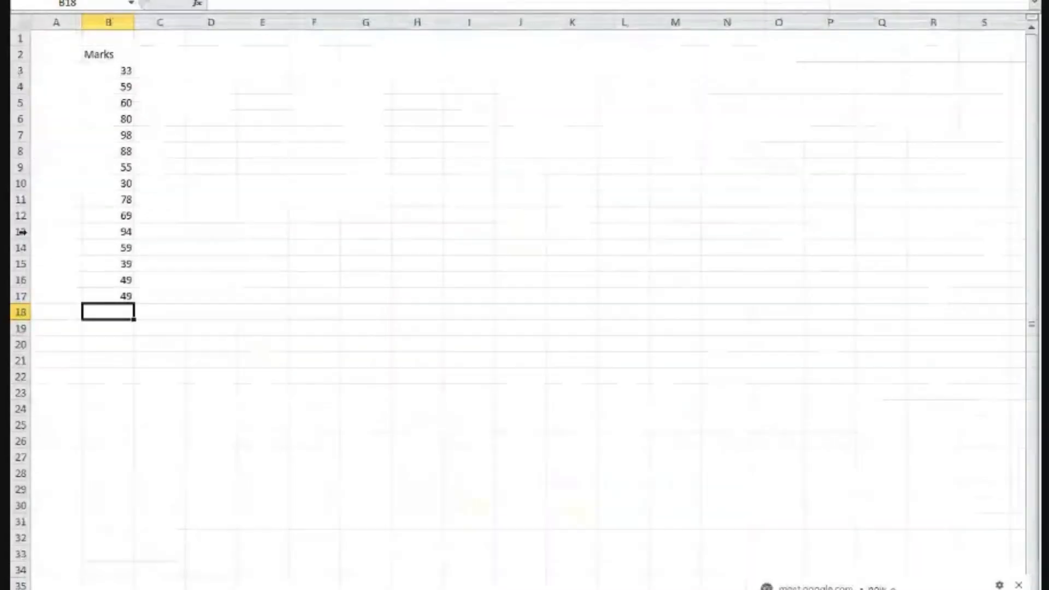
pyautogui.doubleClick(215, 70)
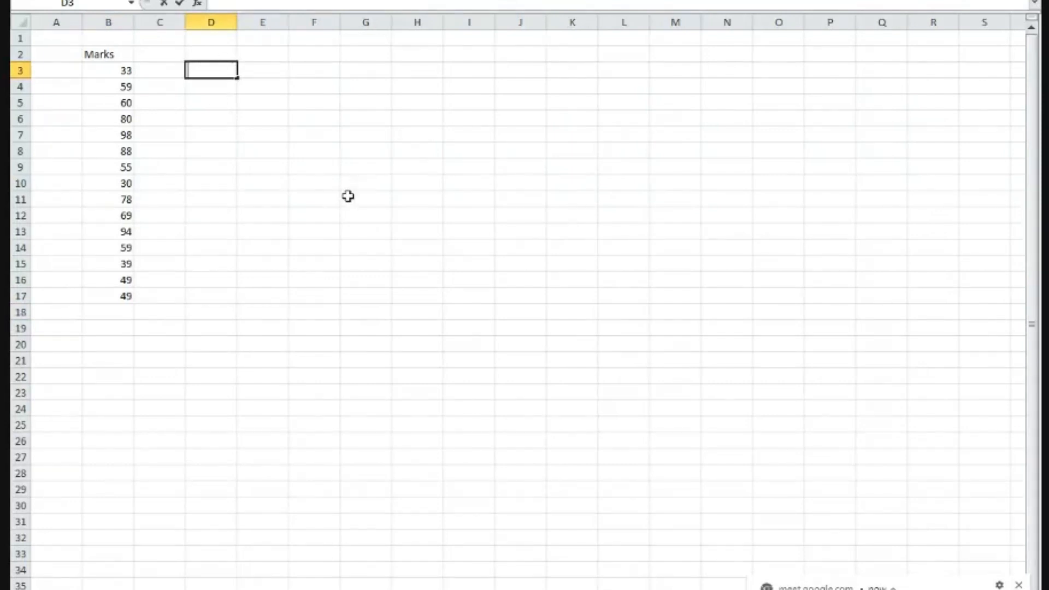
pyautogui.moveTo(101, 54); pyautogui.dragTo(159, 292)
pyautogui.click(252, 0)
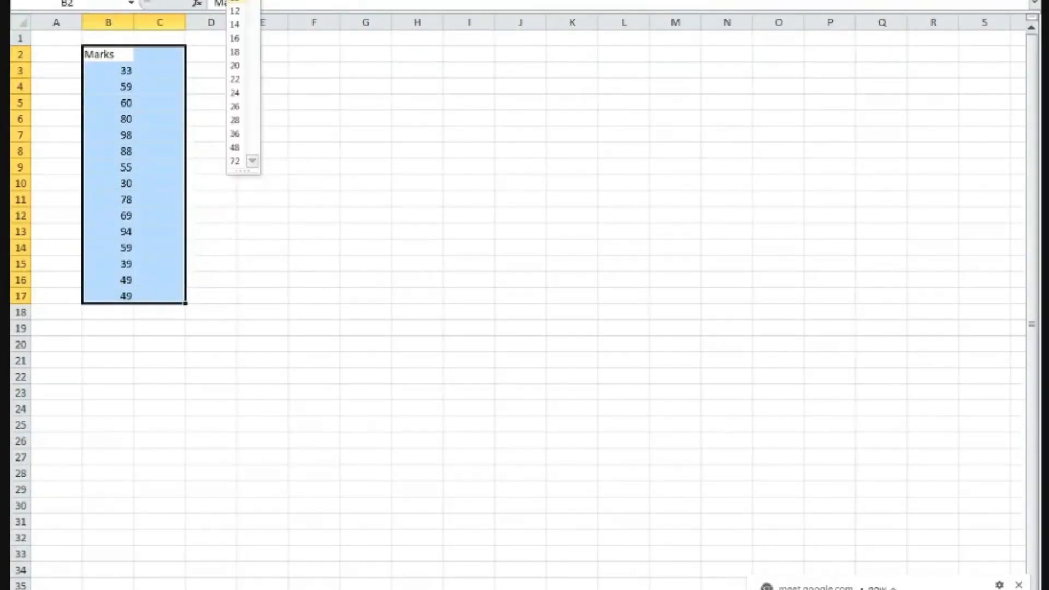
pyautogui.click(236, 91)
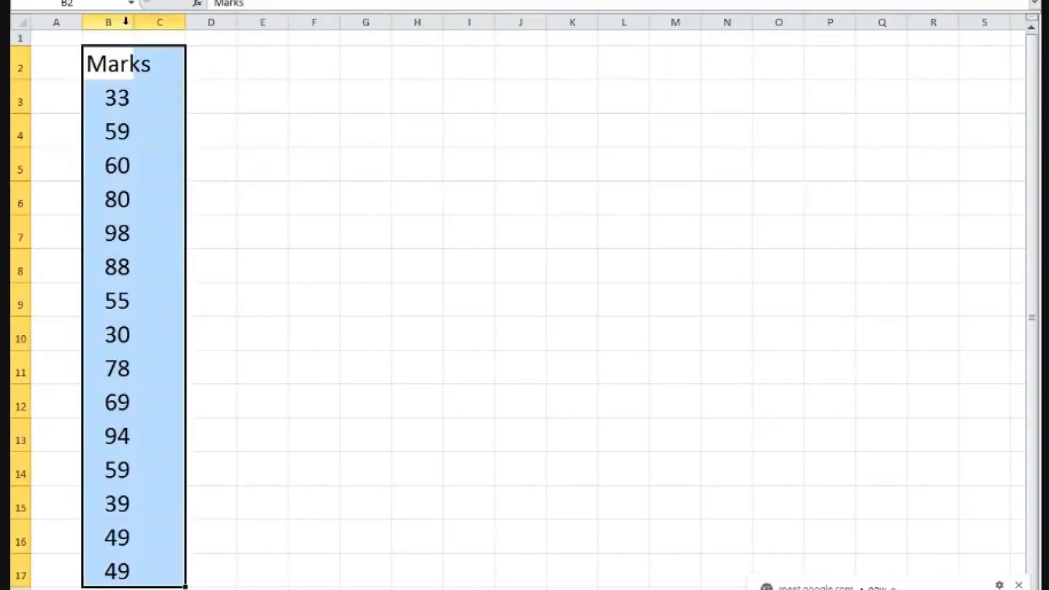
pyautogui.moveTo(131, 22); pyautogui.dragTo(156, 22)
pyautogui.click(262, 91)
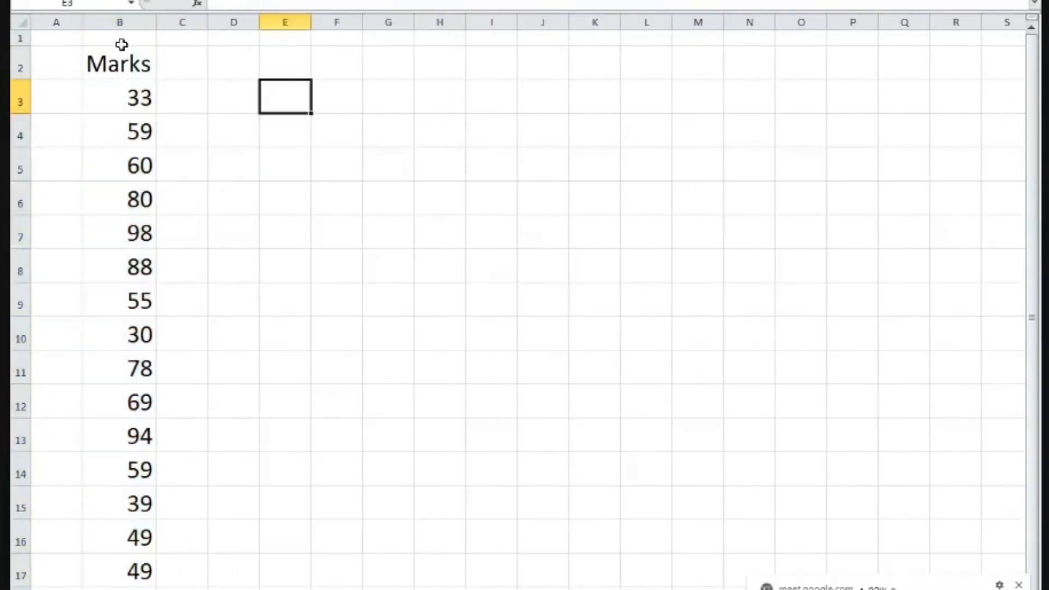
# - Apply All Borders to B2:F17 and widen column D to more than three times its width
pyautogui.moveTo(138, 63); pyautogui.dragTo(347, 563)
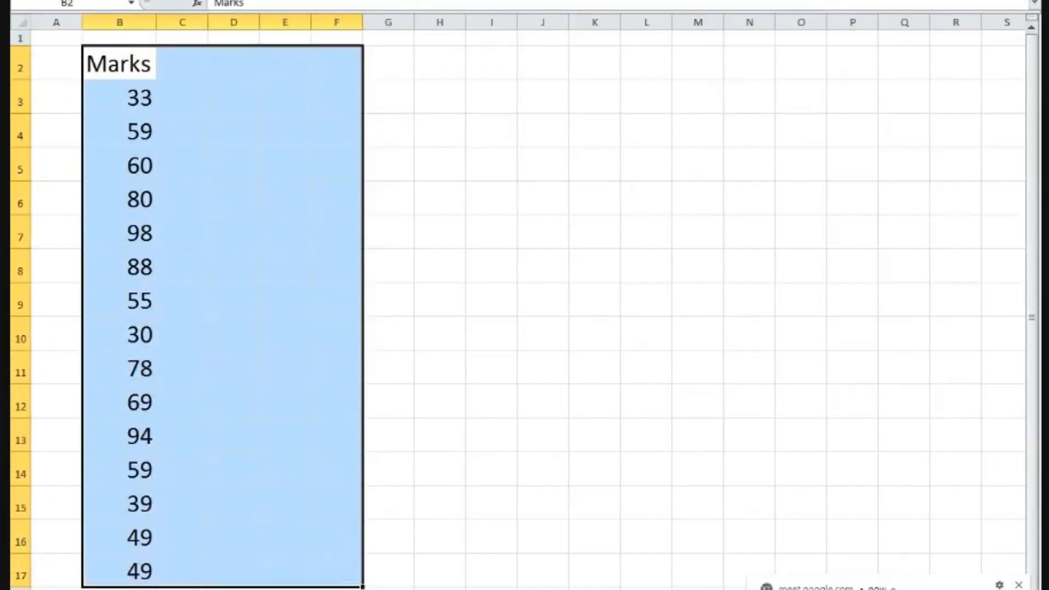
pyautogui.click(229, 0)
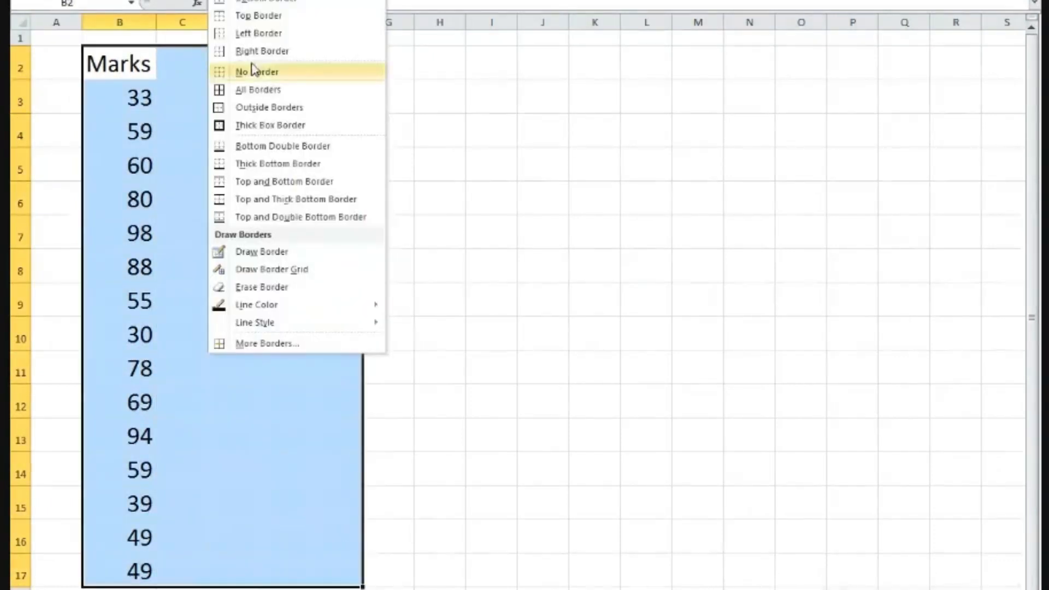
pyautogui.click(270, 93)
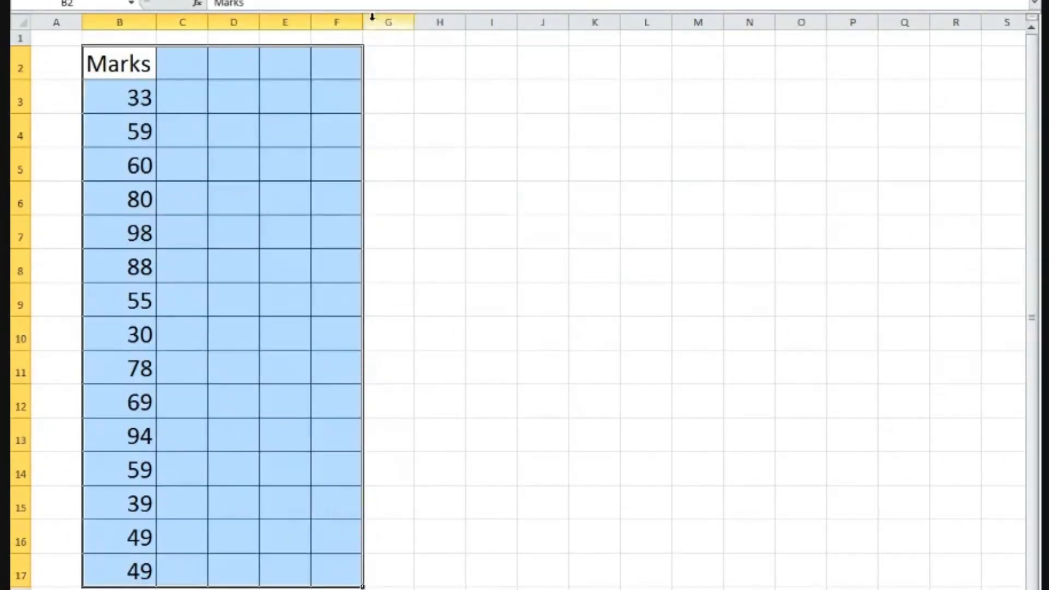
pyautogui.click(284, 22)
pyautogui.click(491, 177)
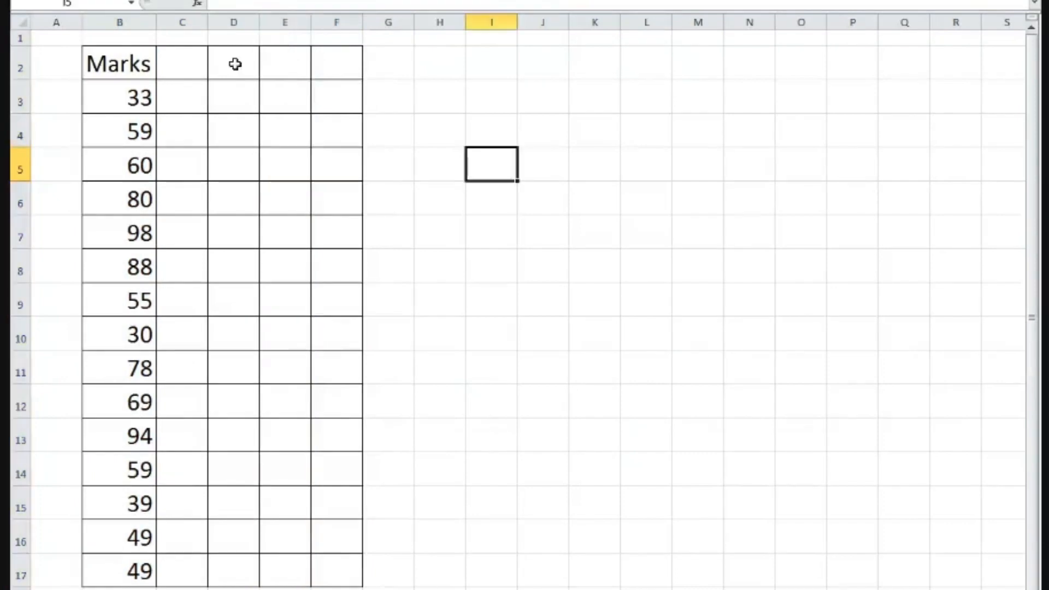
pyautogui.moveTo(259, 27); pyautogui.dragTo(387, 31)
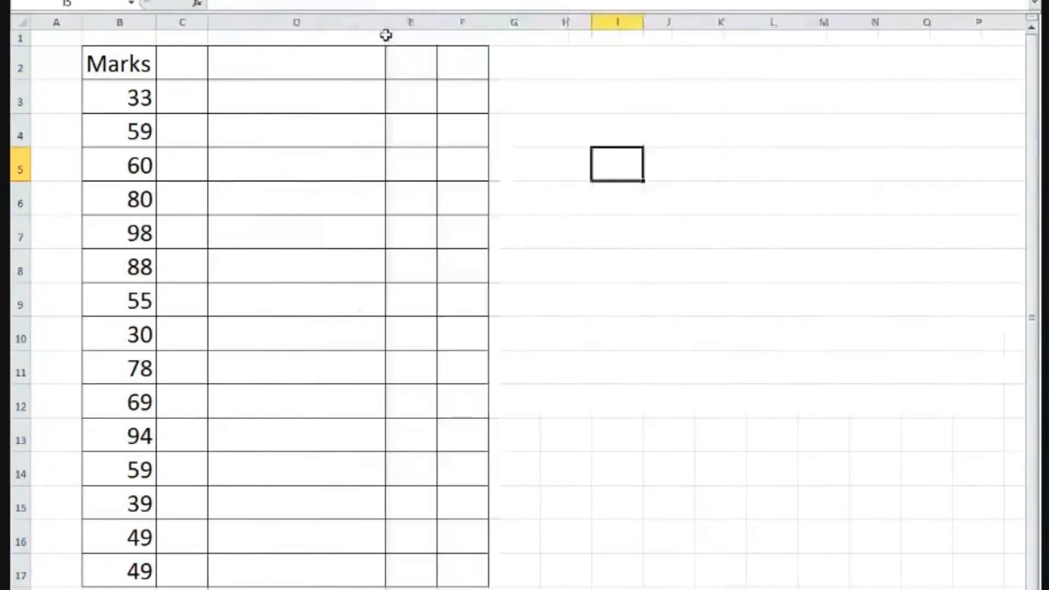
# - Start an IF formula in cell D3 with the logical test B3>50
pyautogui.doubleClick(268, 94)
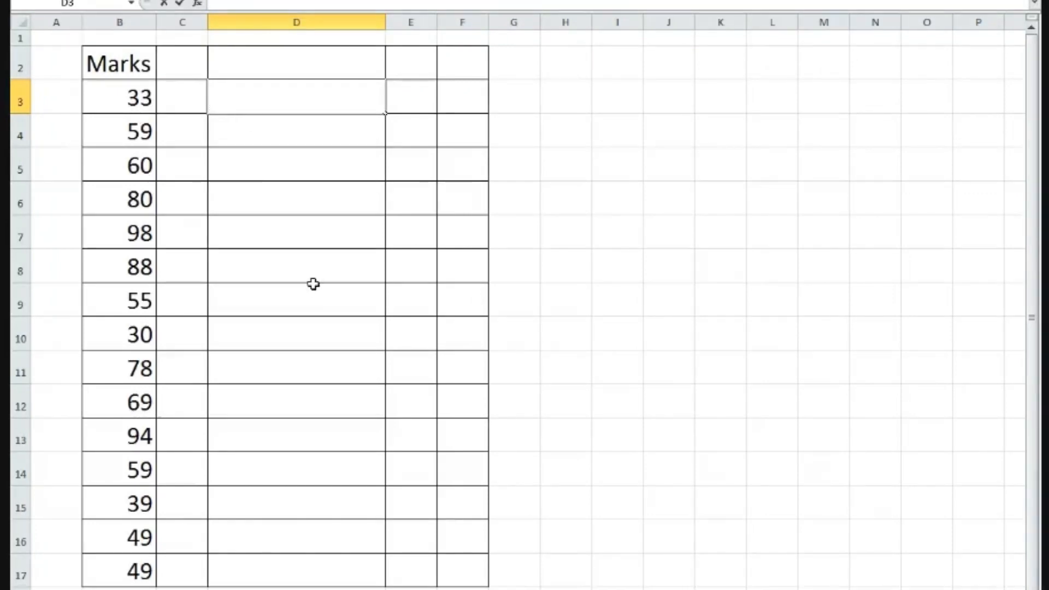
pyautogui.write('=')
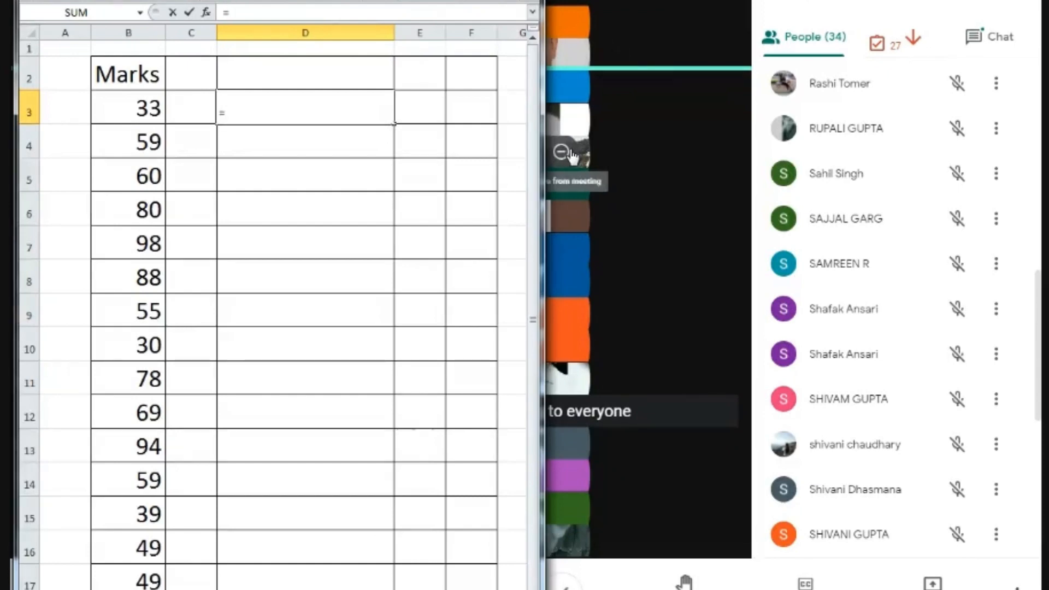
pyautogui.click(286, 117)
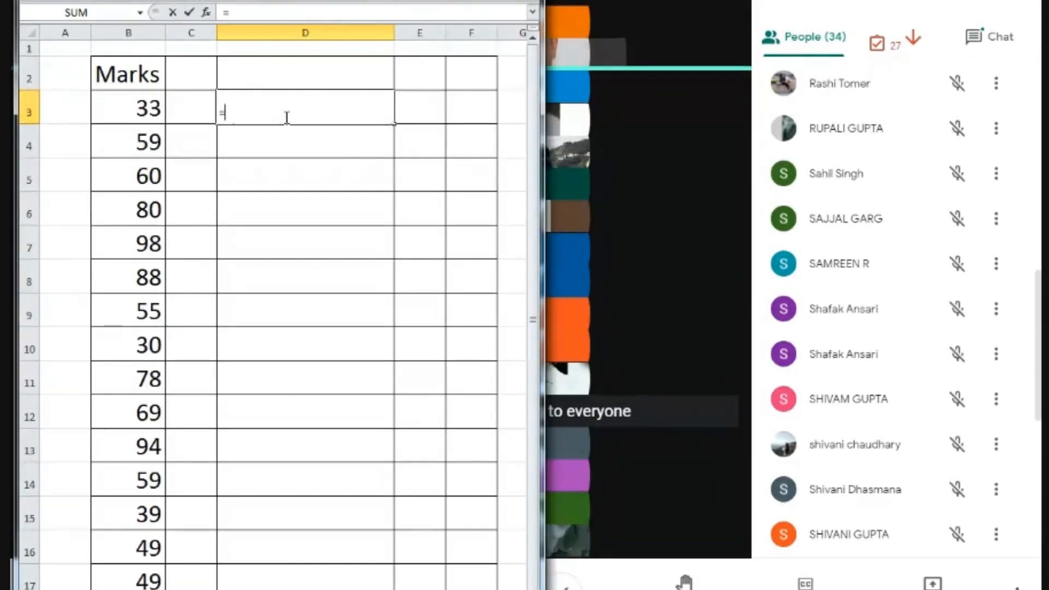
pyautogui.write('if(')
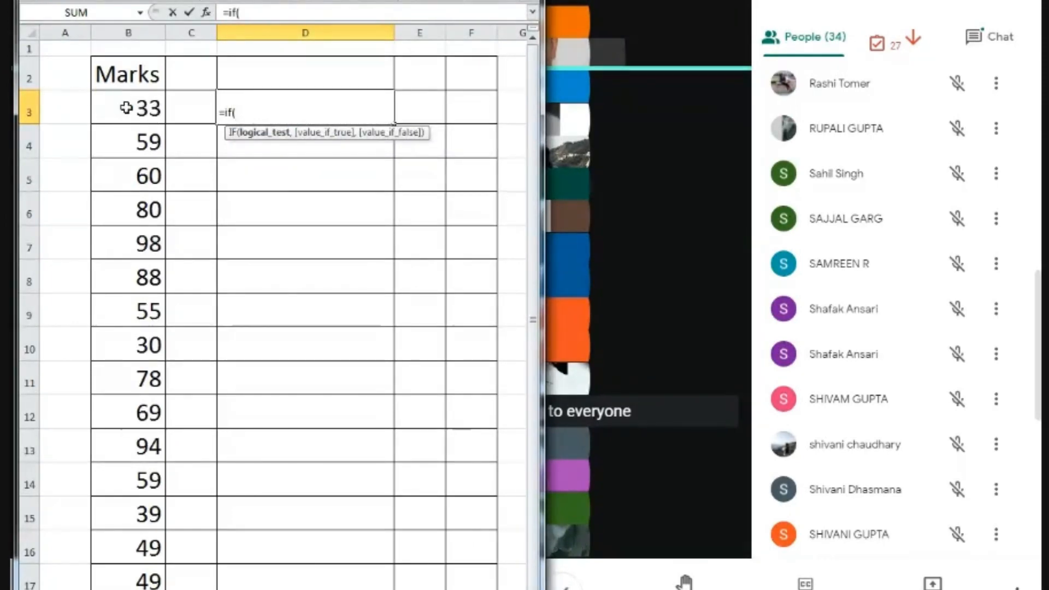
pyautogui.click(128, 111)
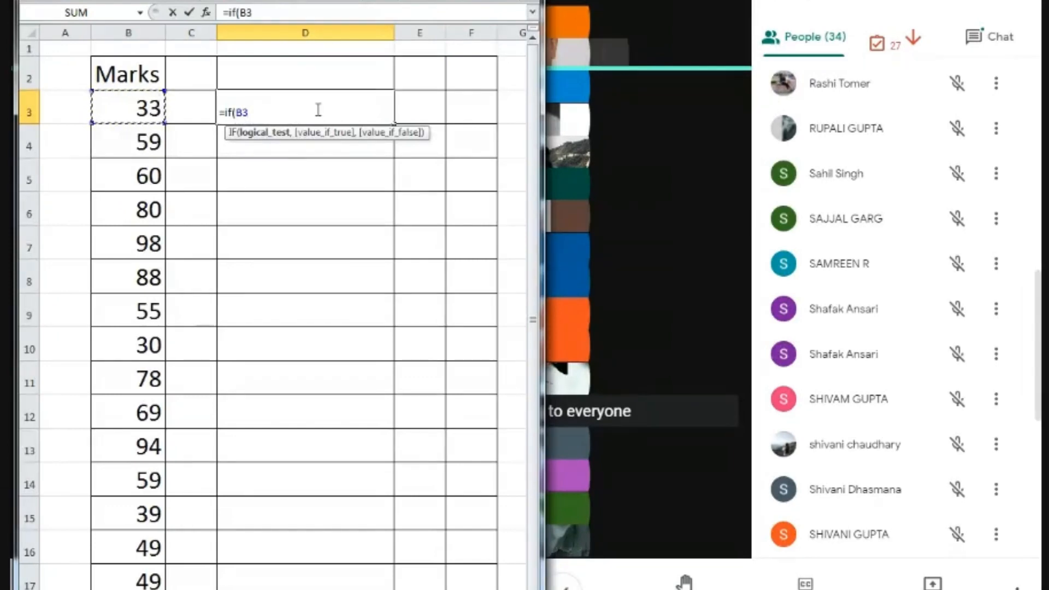
pyautogui.write('>50')
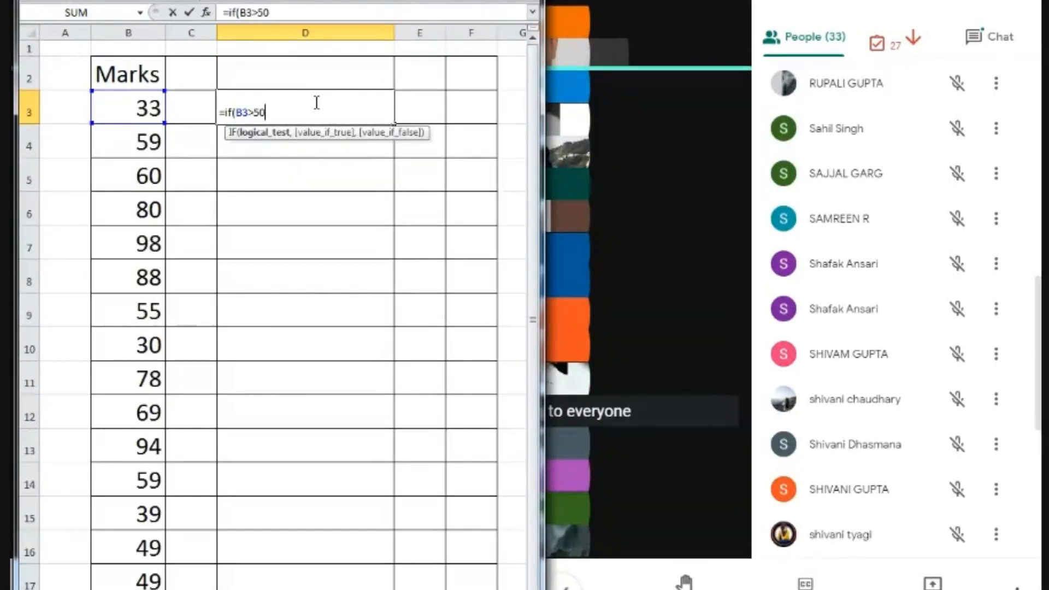
# - Complete the IF formula in D3 with B3 as the value if true and 0 as the value if false
pyautogui.write(',')
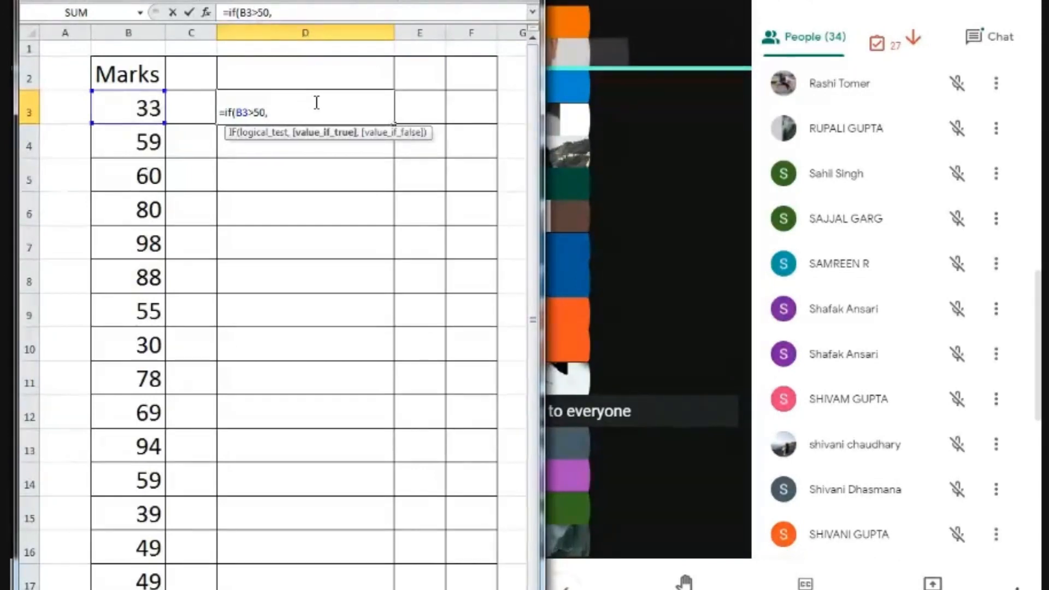
pyautogui.click(134, 110)
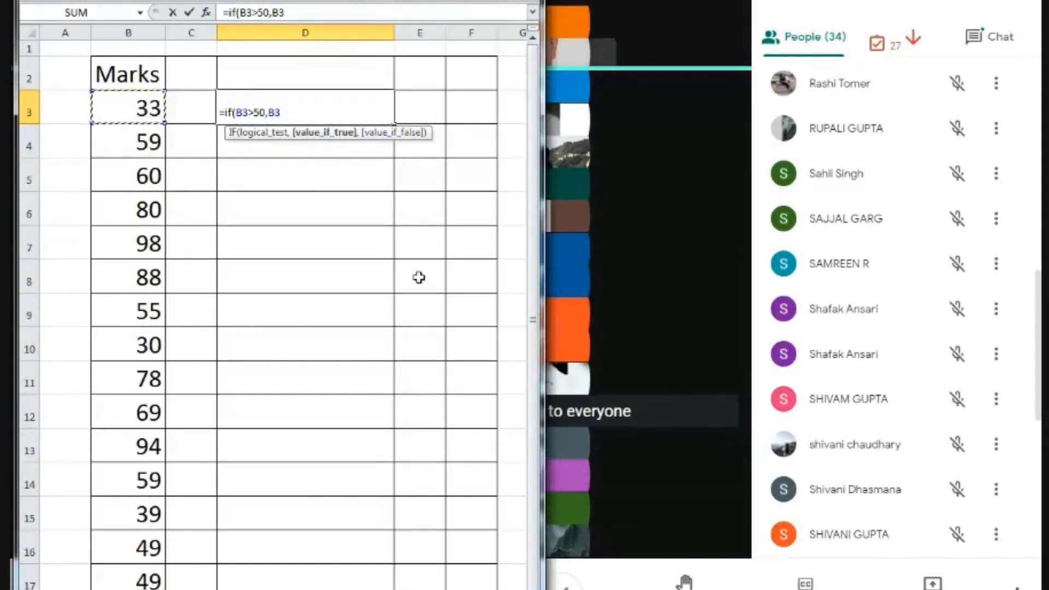
pyautogui.write(',')
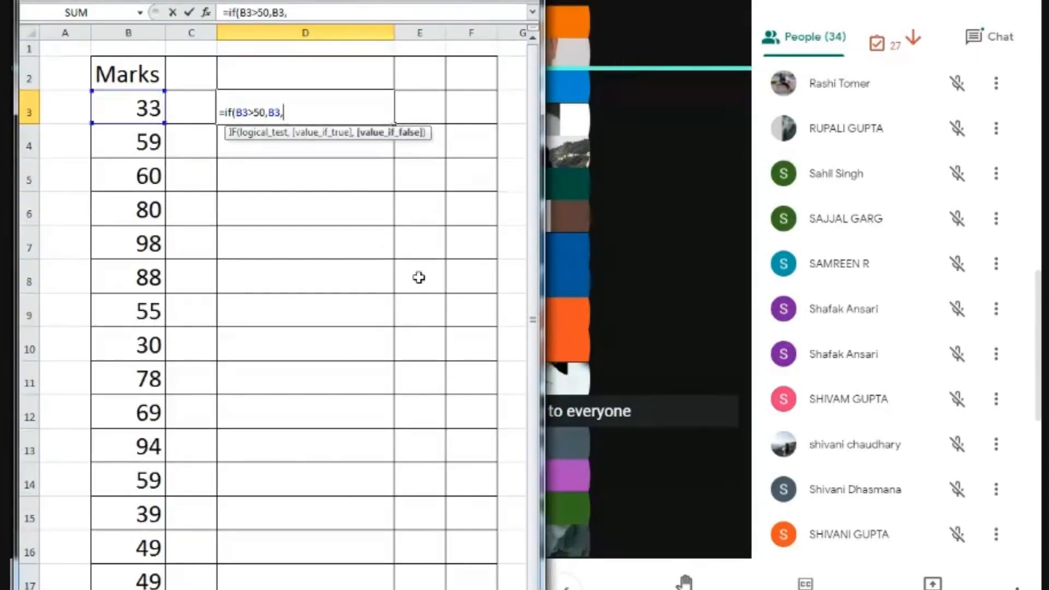
pyautogui.press('BackSpace')
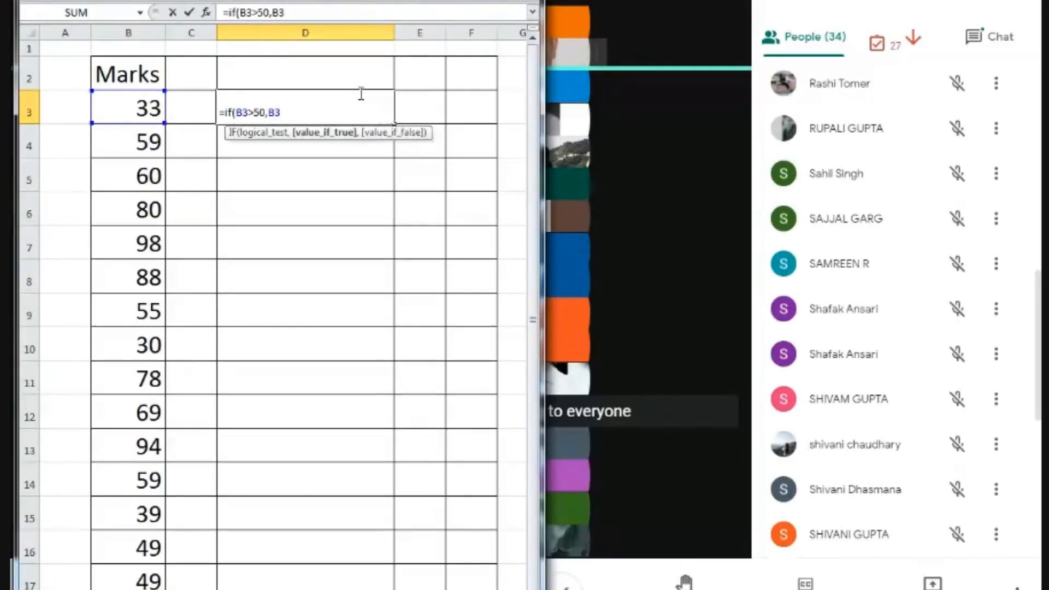
pyautogui.write(',')
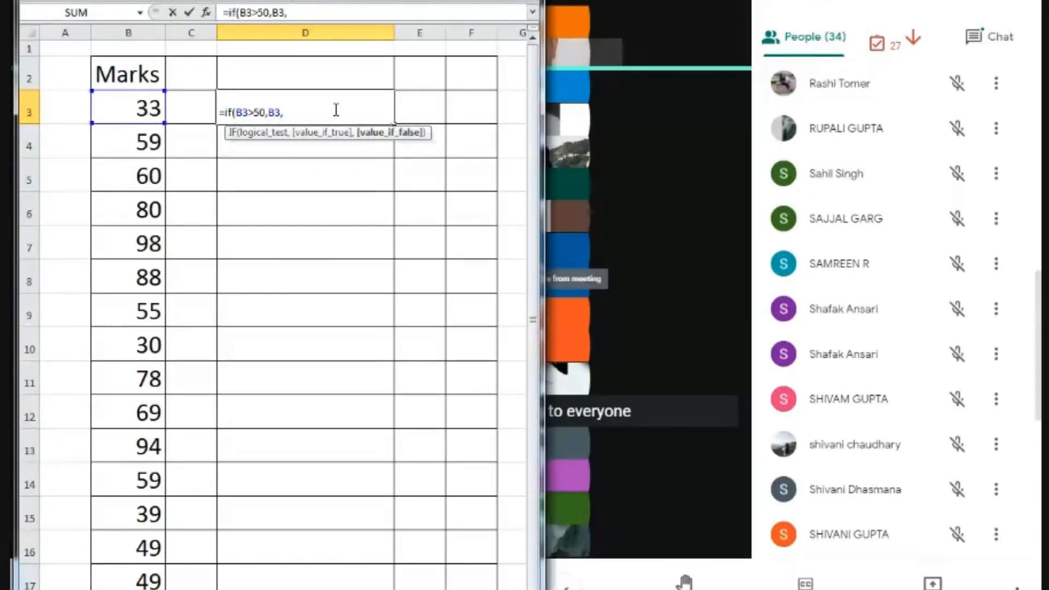
pyautogui.write('09')
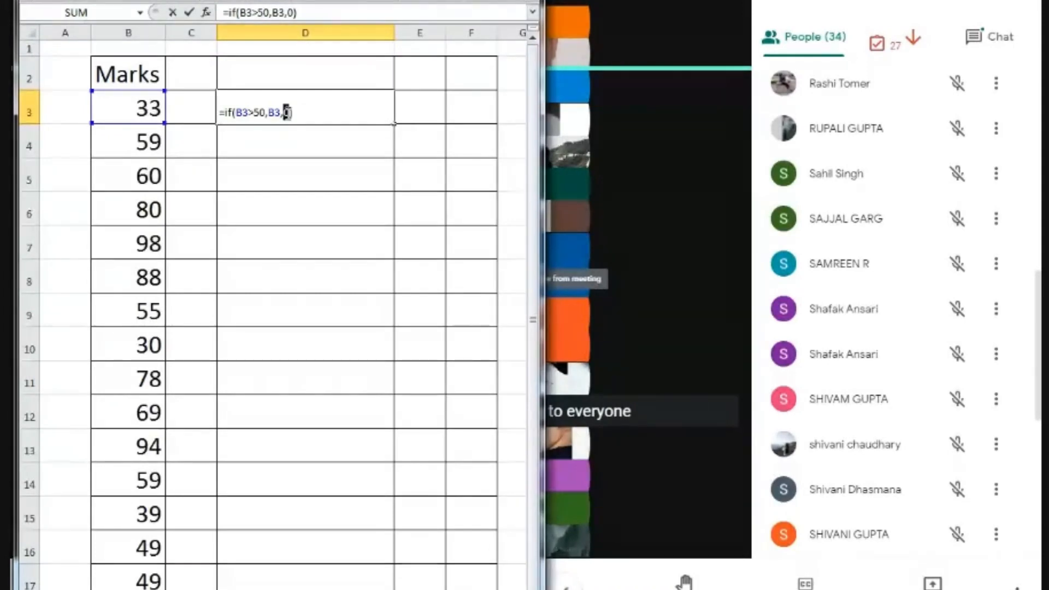
pyautogui.doubleClick(285, 112)
pyautogui.click(323, 112)
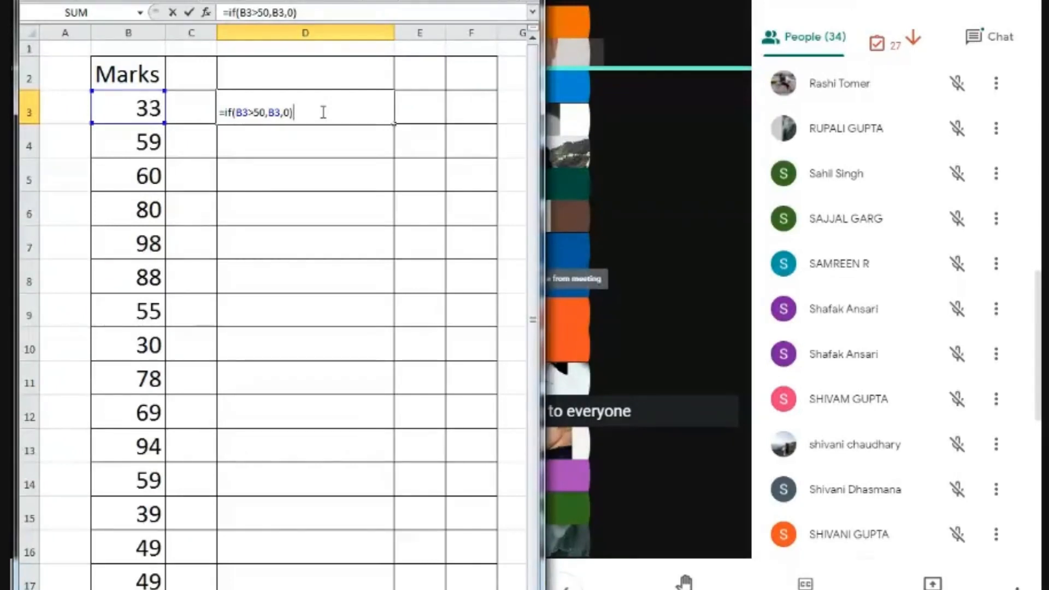
pyautogui.press('Return')
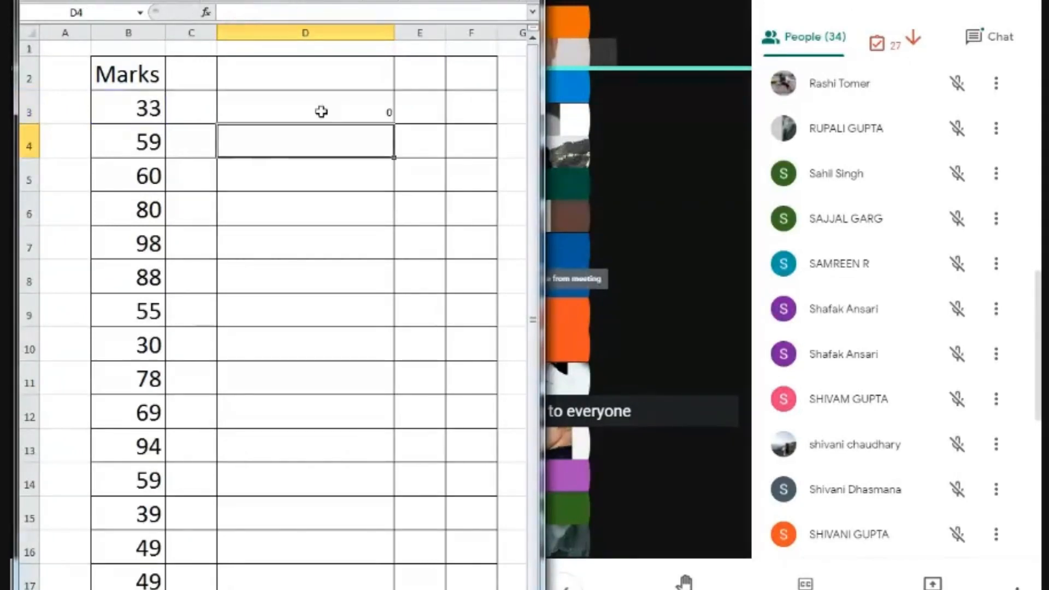
# - Set the font size of D3:D17 to 26
pyautogui.click(345, 105)
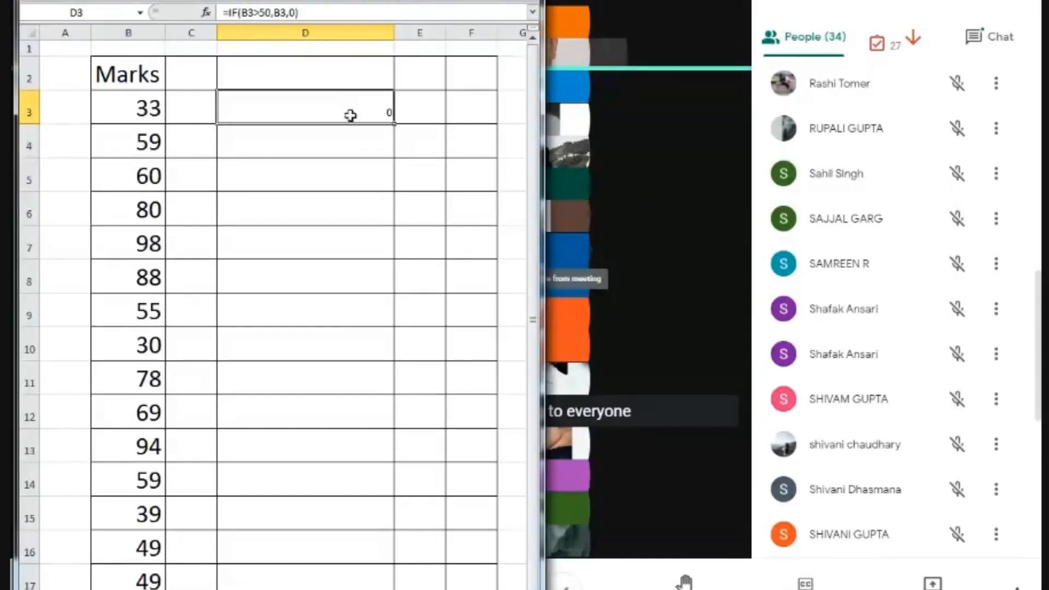
pyautogui.moveTo(344, 106); pyautogui.dragTo(326, 571)
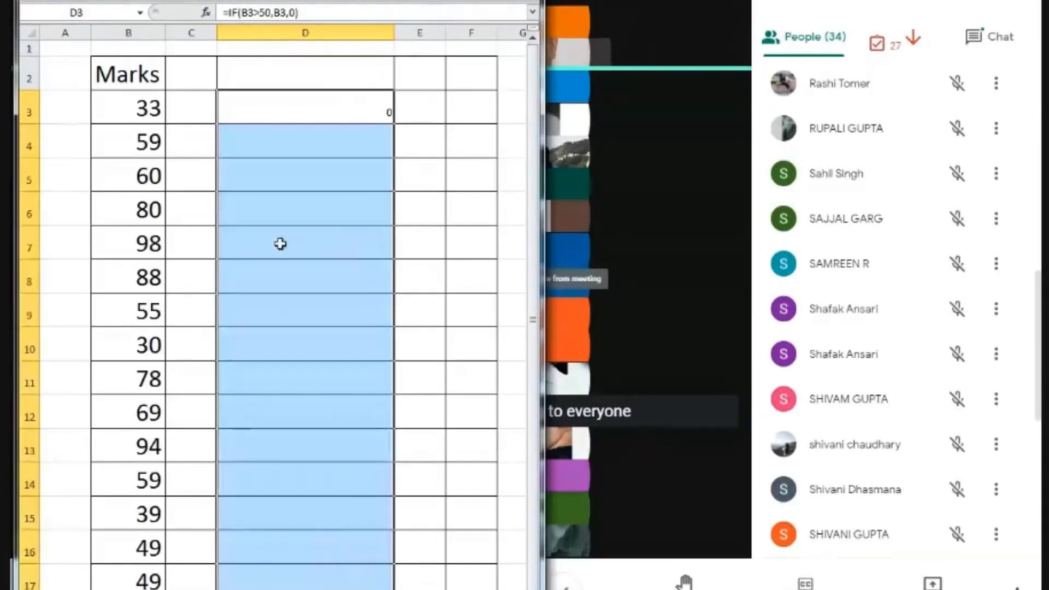
pyautogui.click(187, 2)
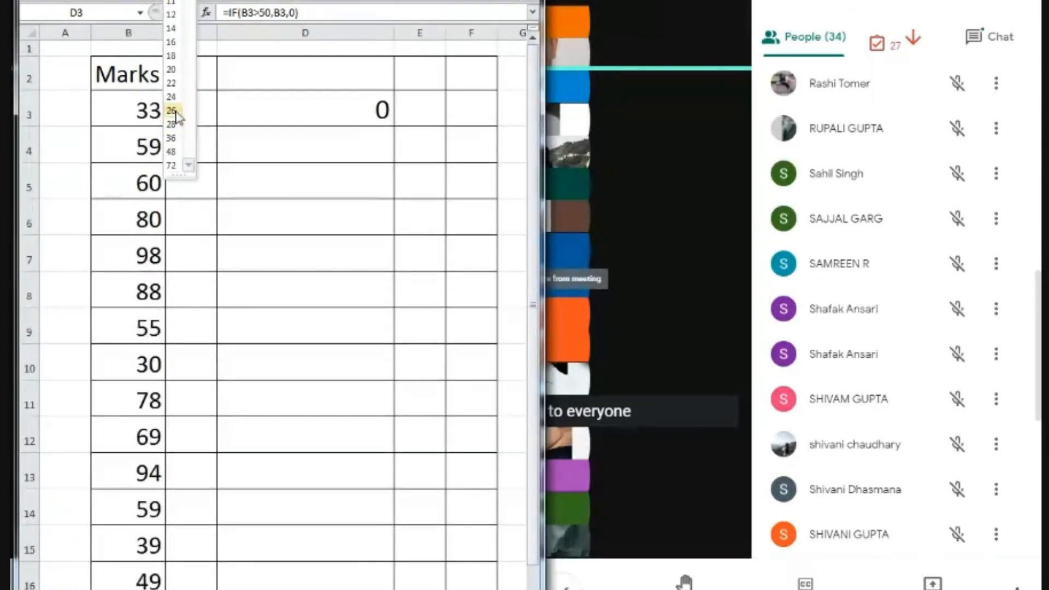
pyautogui.click(171, 110)
# - Fill the IF formula from D3 down through D17 and centre the filled cells horizontally
pyautogui.click(300, 105)
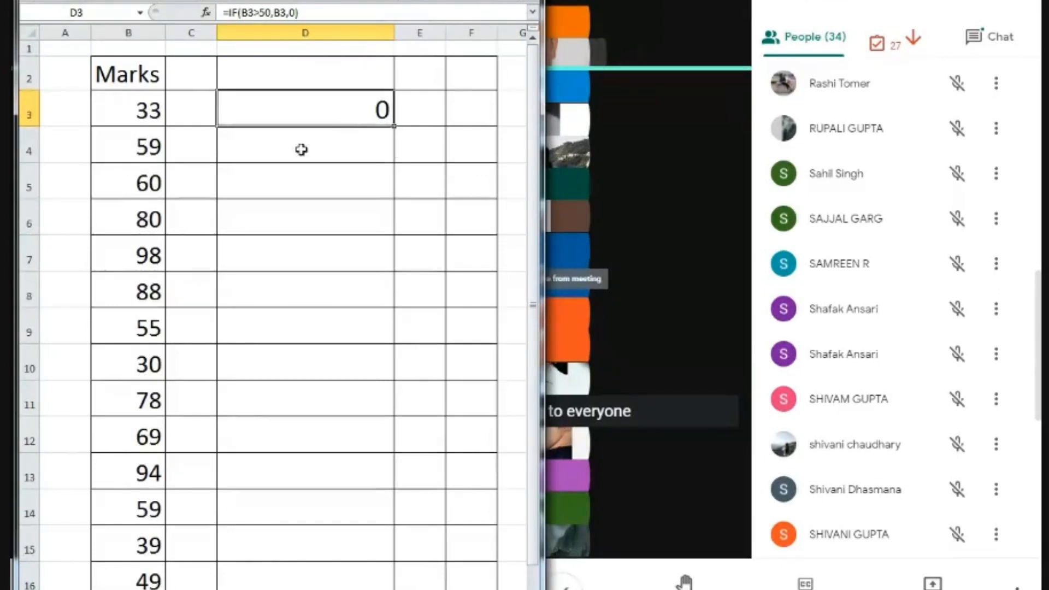
pyautogui.scroll(-1, 302, 149)
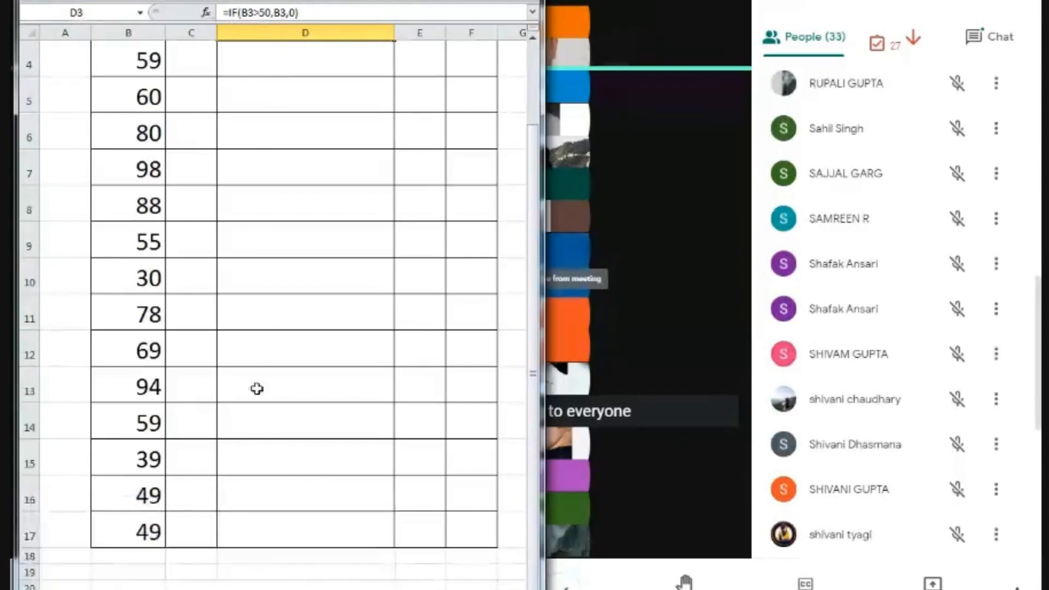
pyautogui.scroll(1, 348, 402)
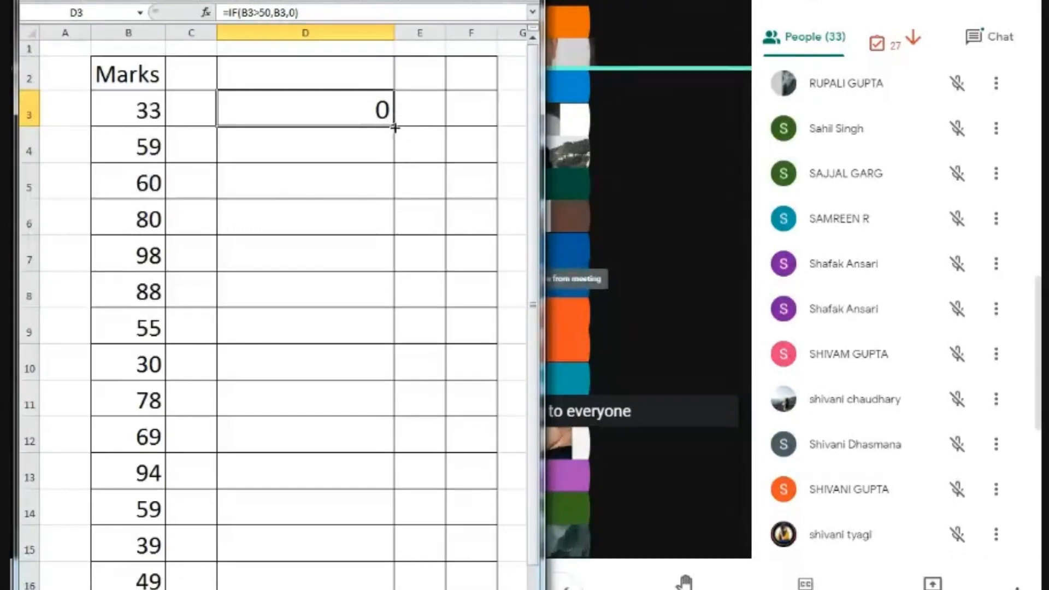
pyautogui.scroll(-2, 323, 251)
pyautogui.scroll(2, 323, 251)
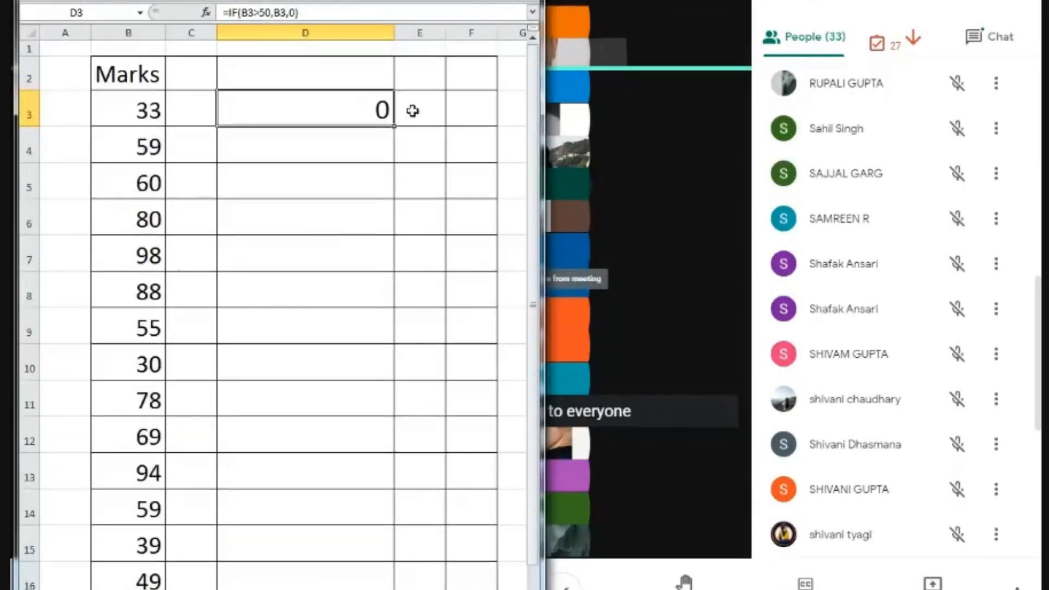
pyautogui.scroll(-5, 313, 438)
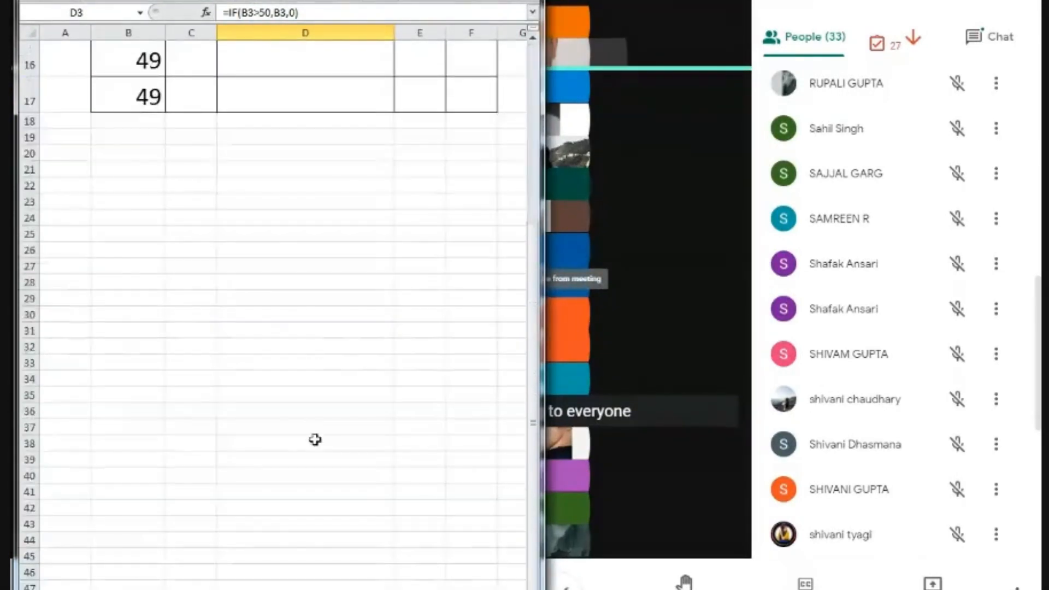
pyautogui.scroll(5, 332, 279)
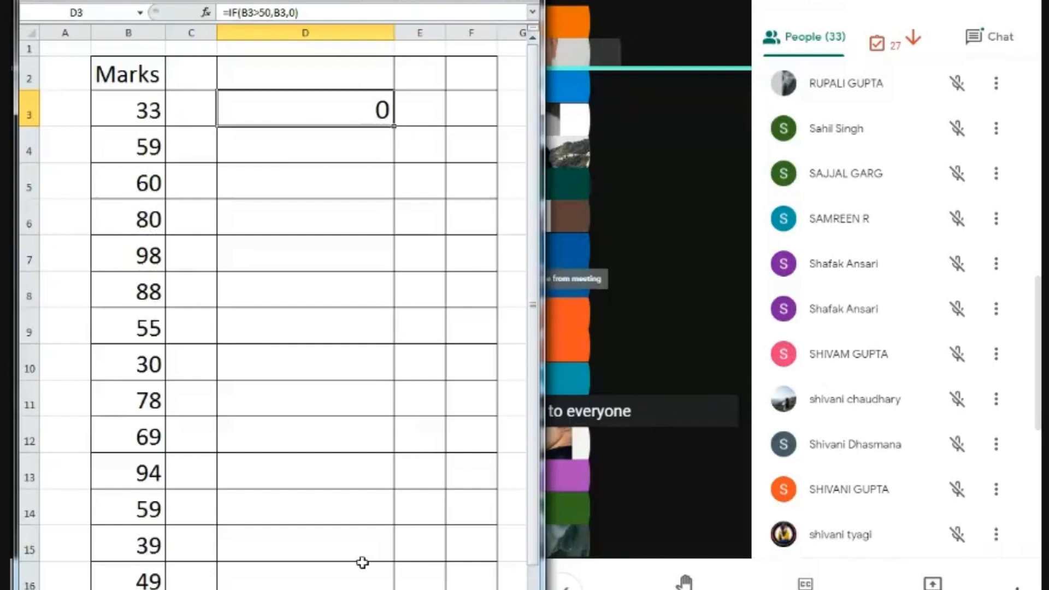
pyautogui.scroll(-1, 375, 147)
pyautogui.scroll(1, 369, 171)
pyautogui.moveTo(397, 138)
pyautogui.mouseDown()
pyautogui.moveTo(387, 238)
pyautogui.moveTo(395, 448)
pyautogui.moveTo(397, 124)
pyautogui.mouseUp()
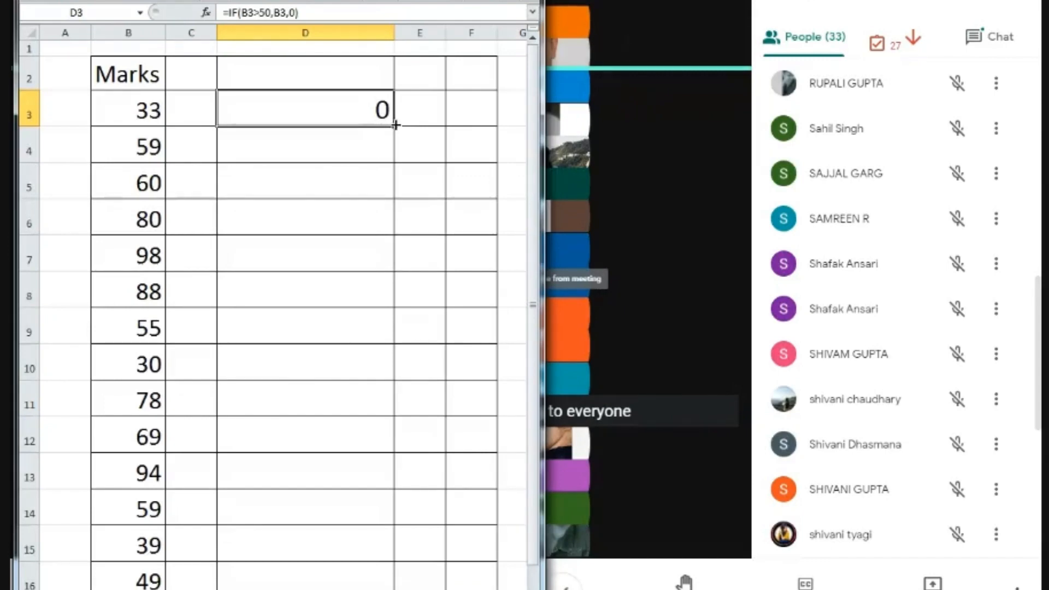
pyautogui.scroll(-2, 396, 125)
pyautogui.scroll(2, 417, 119)
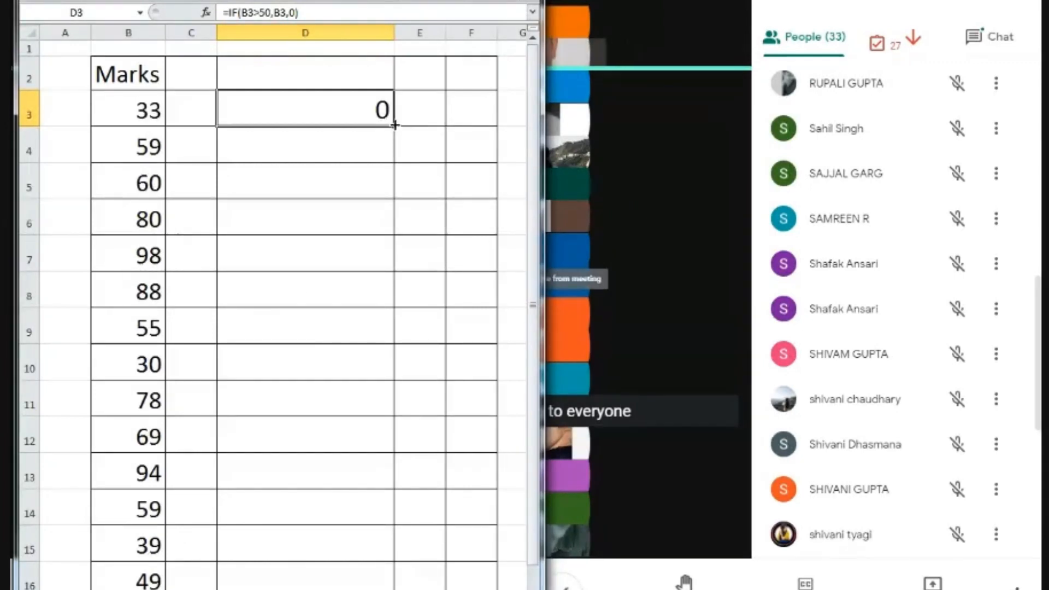
pyautogui.moveTo(394, 137); pyautogui.dragTo(395, 552)
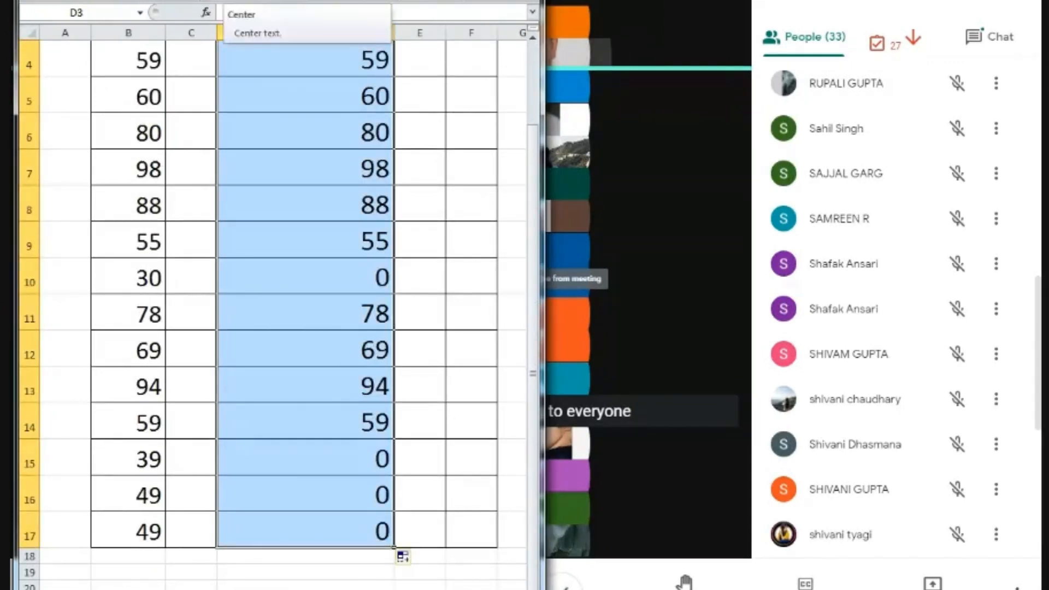
pyautogui.click(227, 0)
pyautogui.scroll(1, 370, 125)
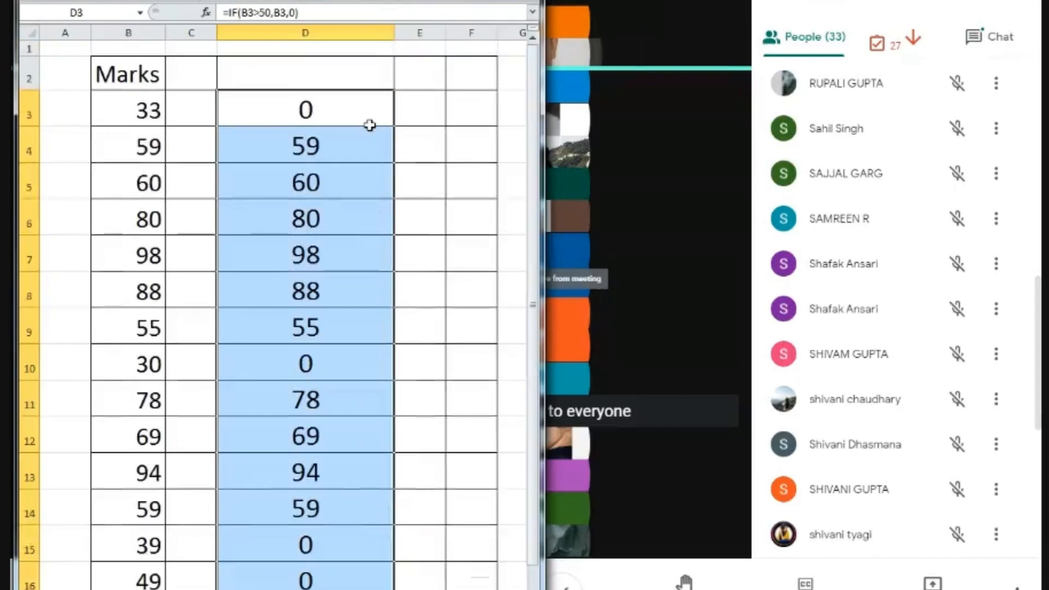
pyautogui.click(439, 108)
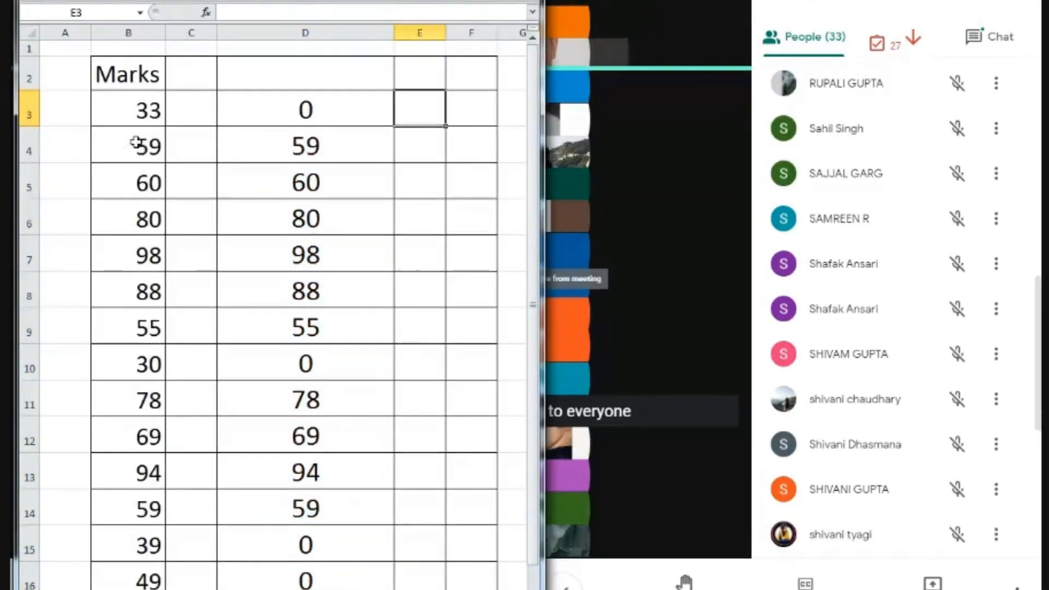
# - Compare the marks in column B with the IF formulas and results in column D for rows 3, 4, 10 and 15 to 17
pyautogui.click(333, 147)
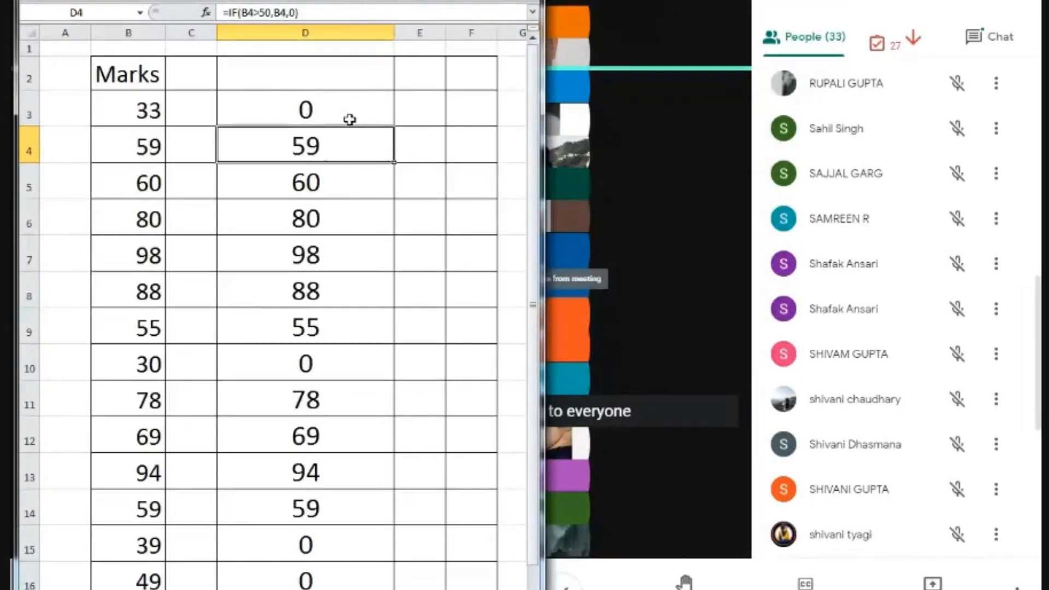
pyautogui.click(131, 117)
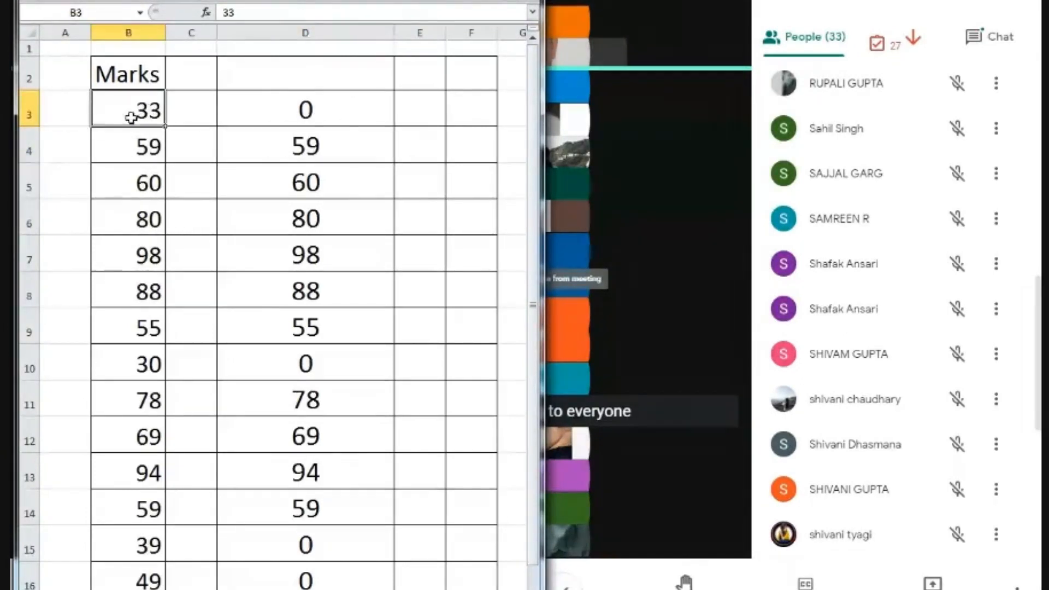
pyautogui.click(336, 116)
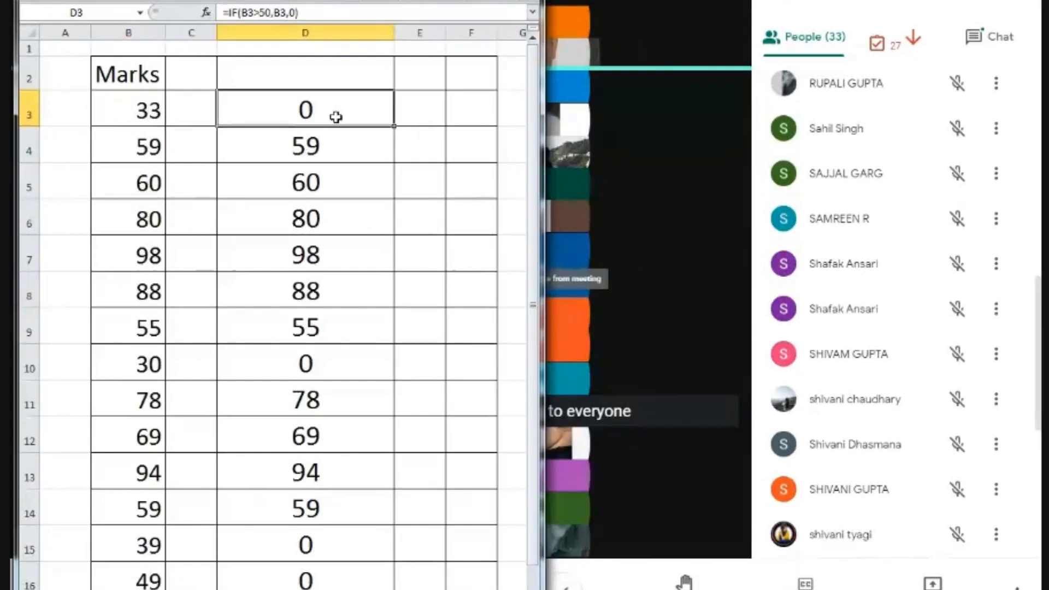
pyautogui.click(127, 369)
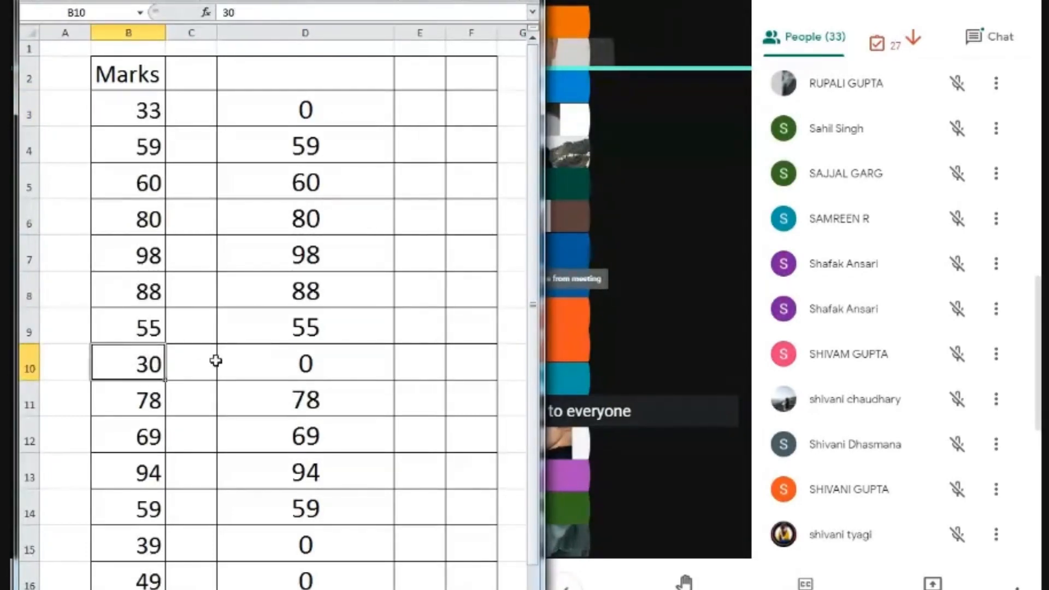
pyautogui.click(339, 366)
pyautogui.scroll(-2, 350, 328)
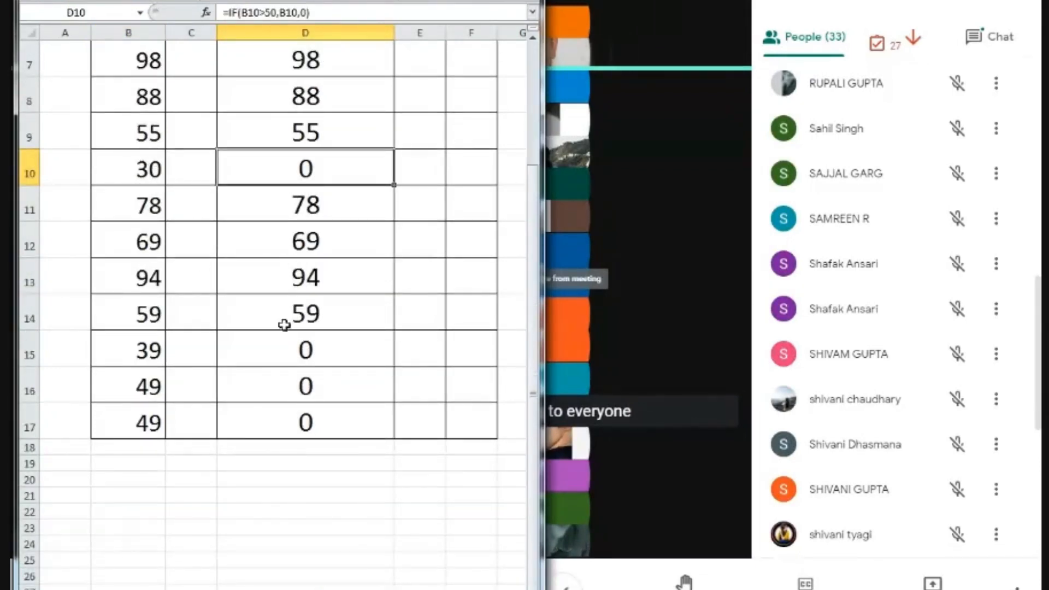
pyautogui.click(156, 351)
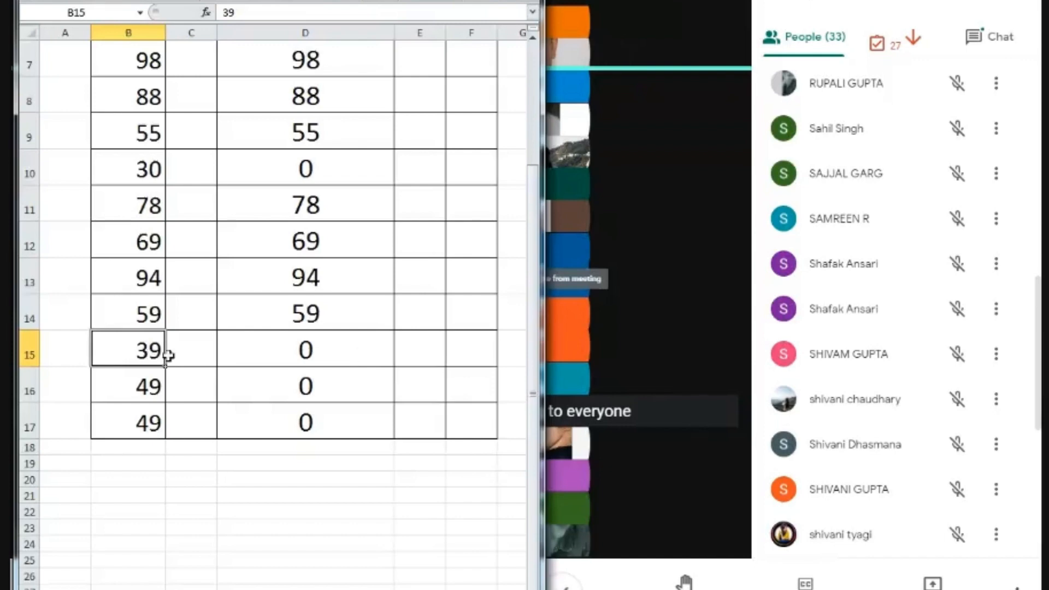
pyautogui.click(346, 358)
pyautogui.click(153, 385)
pyautogui.click(344, 387)
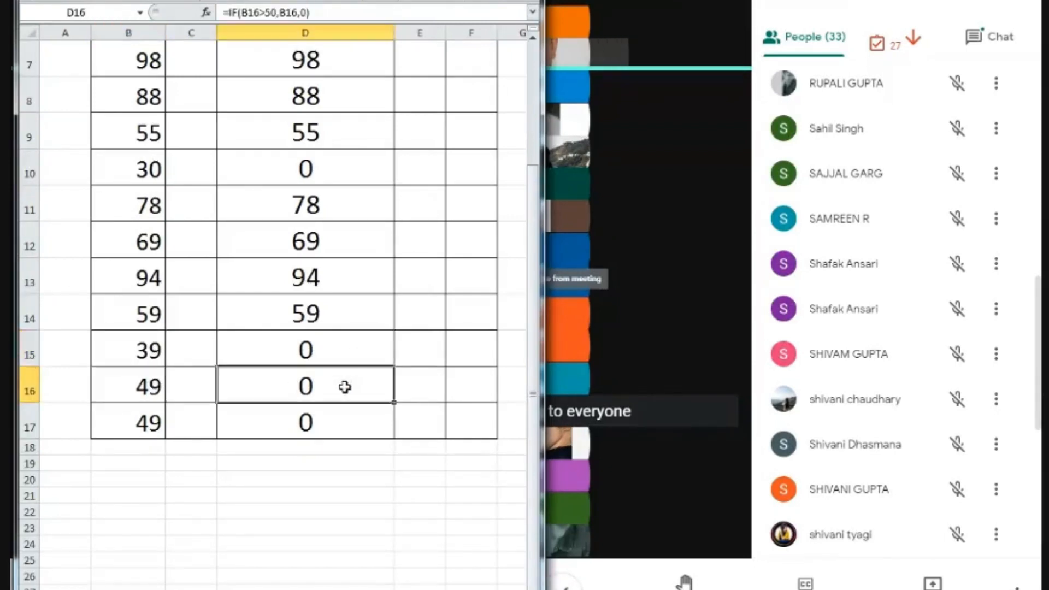
pyautogui.click(154, 422)
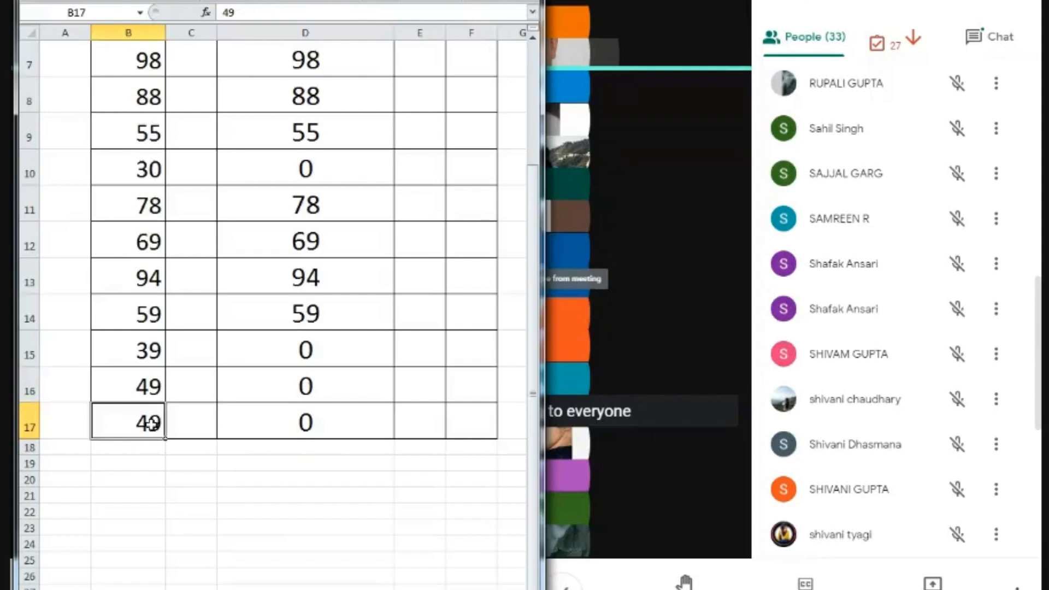
pyautogui.click(341, 423)
pyautogui.scroll(2, 339, 392)
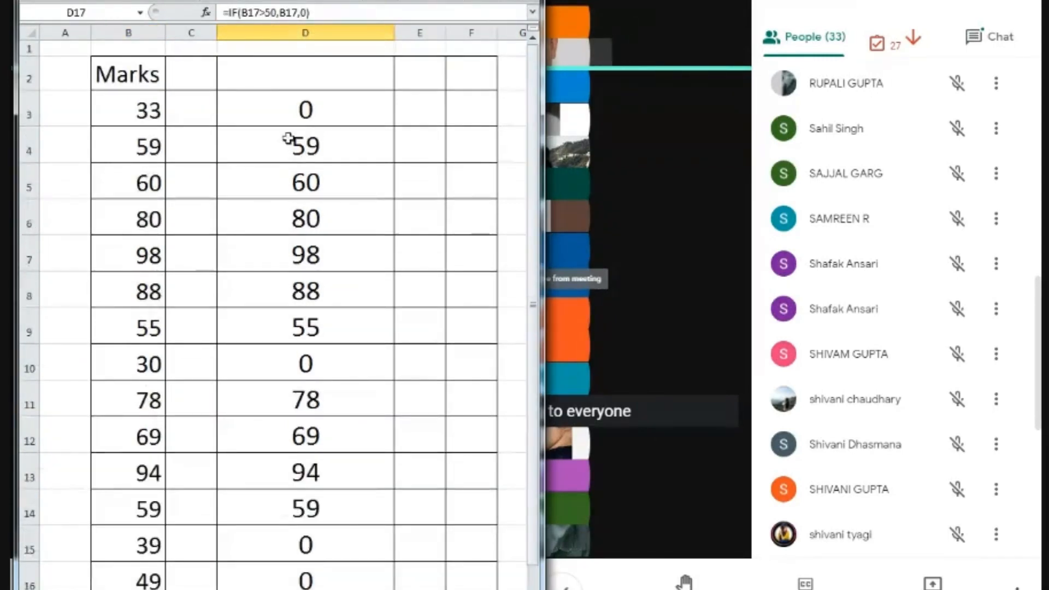
# - Change the value if true in D3's IF formula to the text "Yes", keeping 0 as the value if false
pyautogui.click(304, 107)
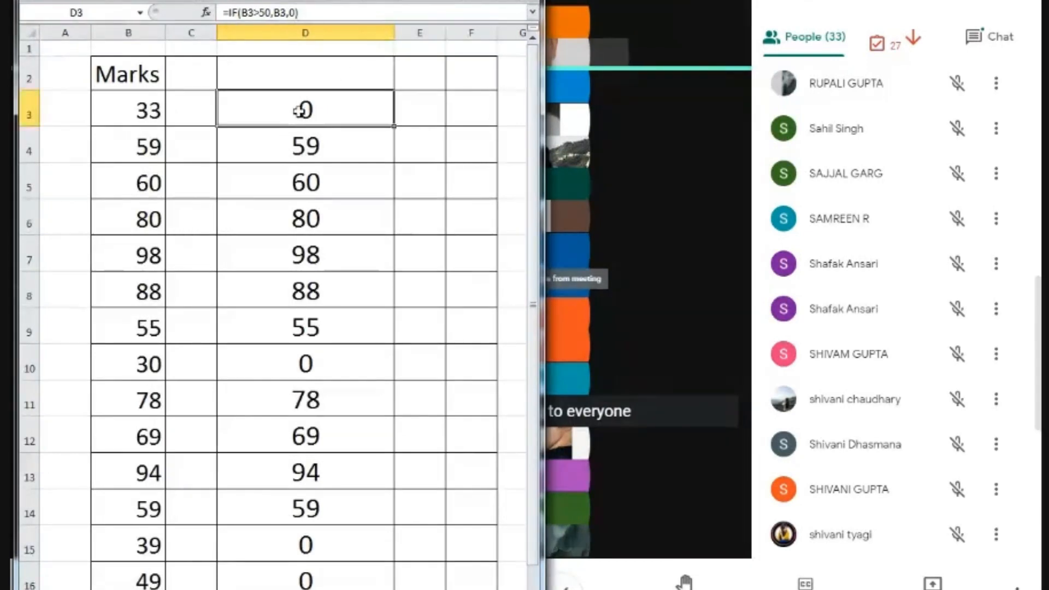
pyautogui.click(287, 12)
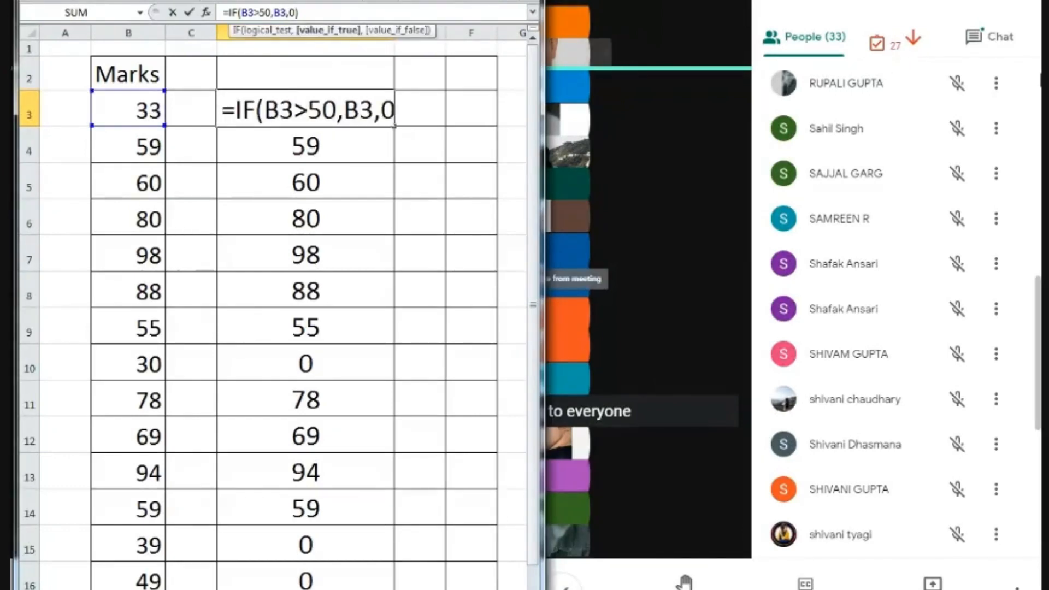
pyautogui.press('BackSpace')
pyautogui.press('BackSpace')
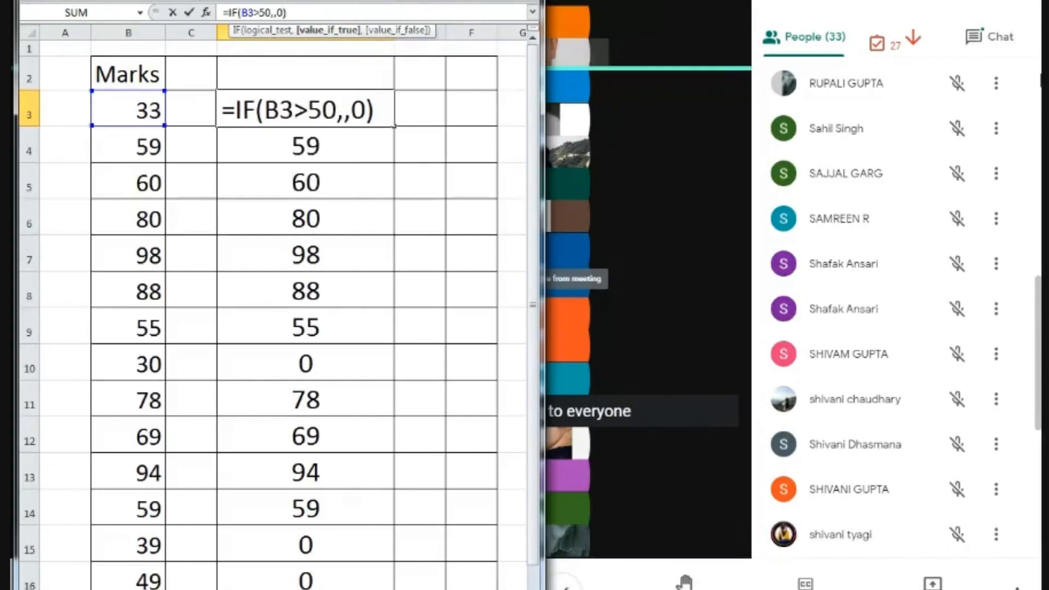
pyautogui.write('"')
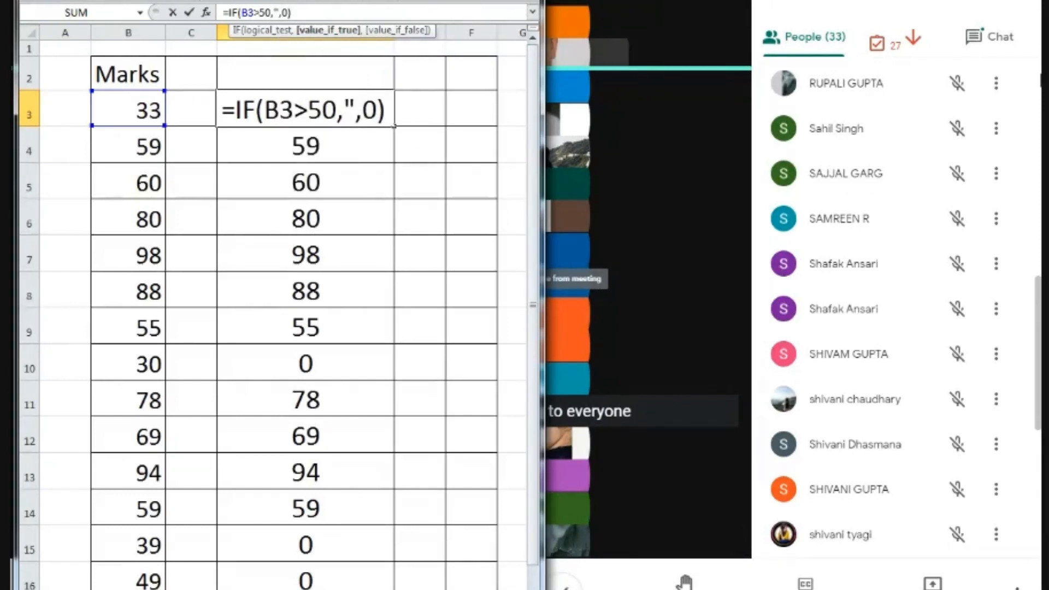
pyautogui.write('Yes"')
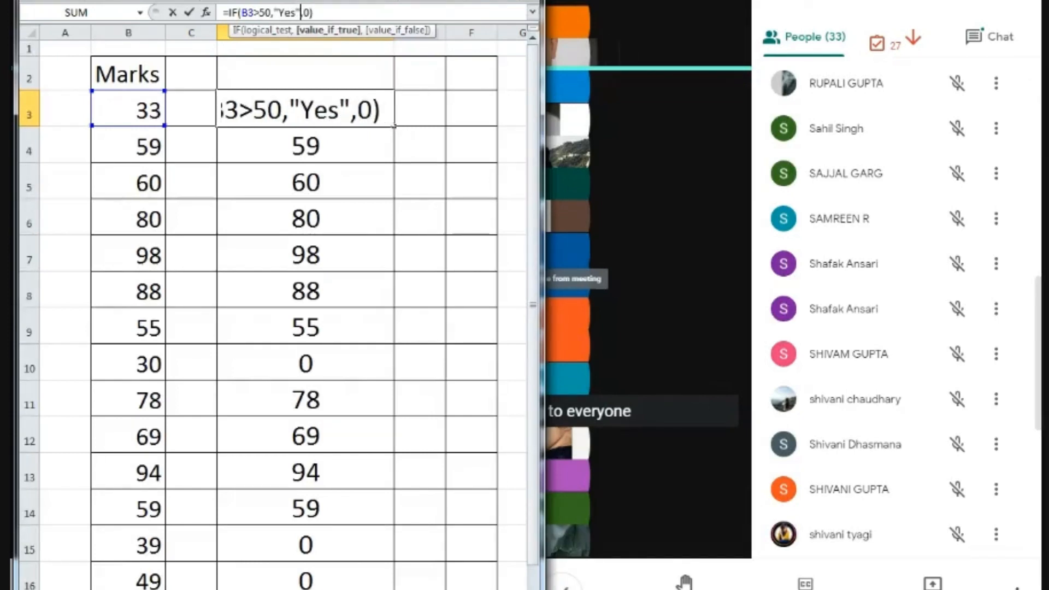
pyautogui.click(369, 17)
pyautogui.press('Return')
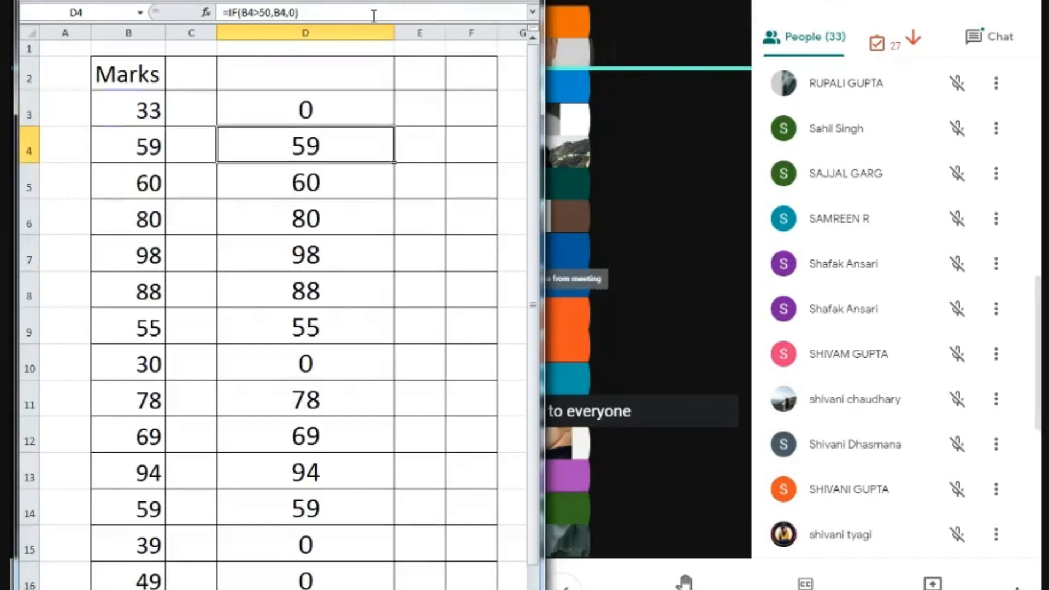
# - Try to use 'Yes' in single quotation marks as the value if true in D4's IF formula
pyautogui.click(288, 12)
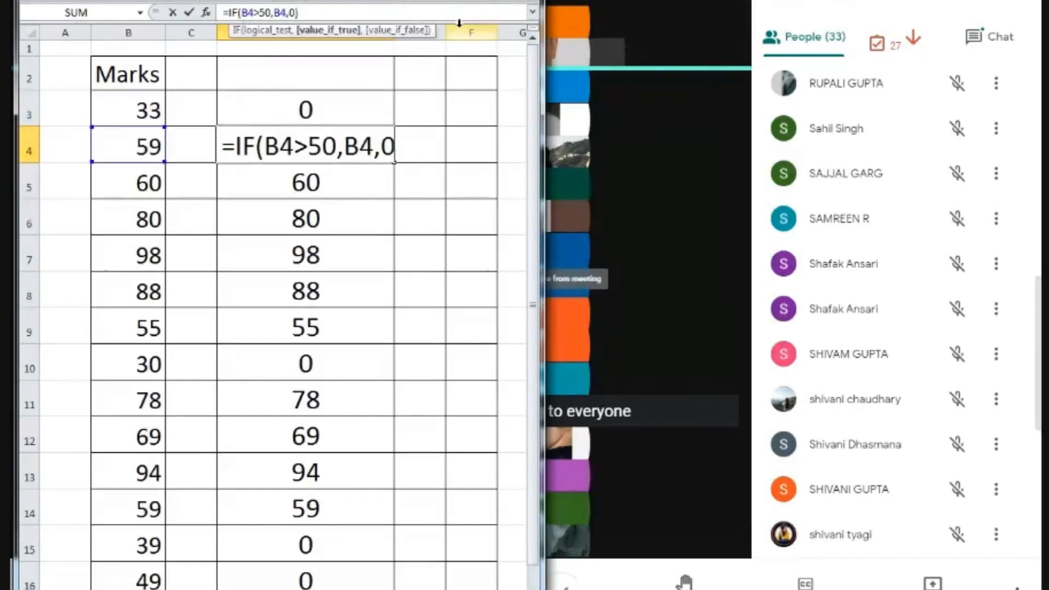
pyautogui.press('BackSpace')
pyautogui.press('BackSpace')
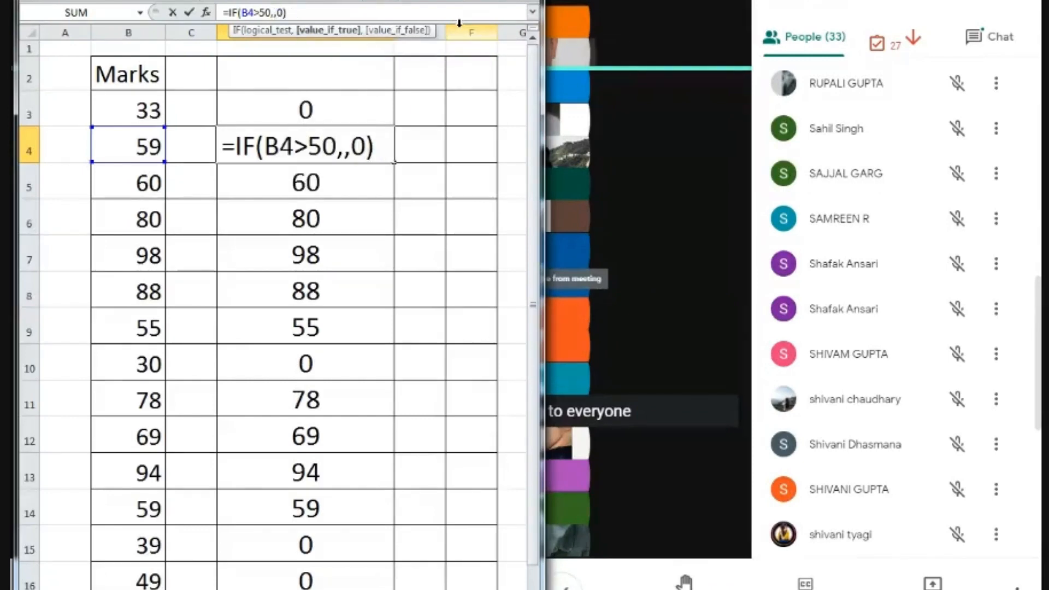
pyautogui.write("'Yes")
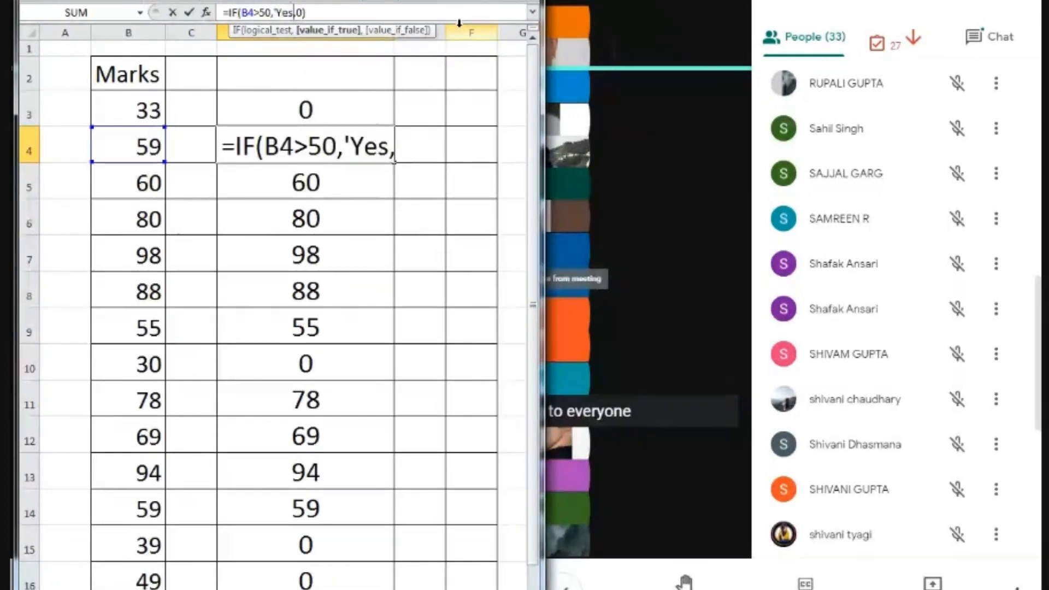
pyautogui.write("'")
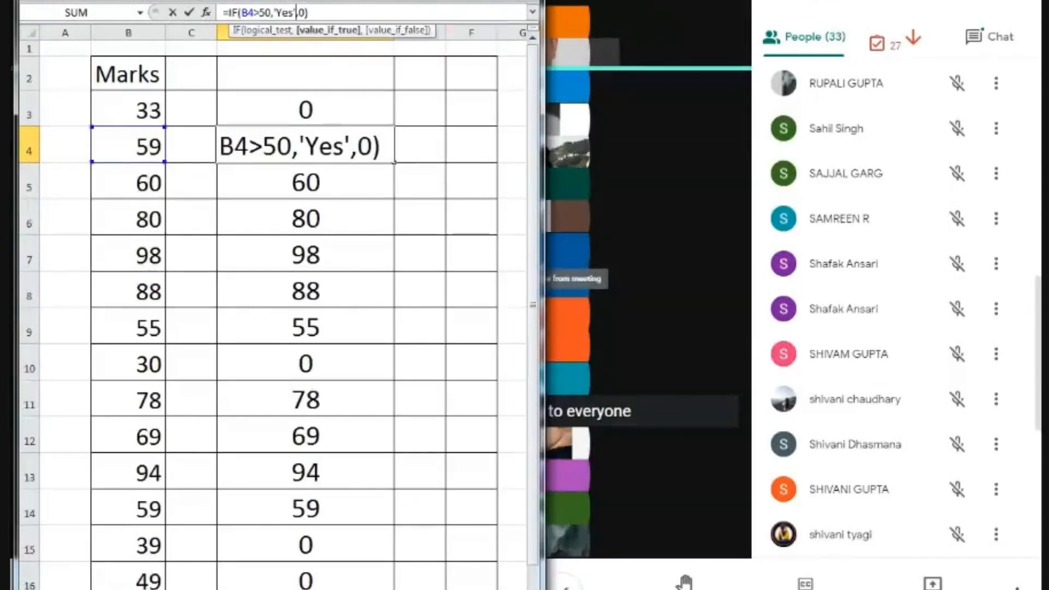
pyautogui.click(345, 11)
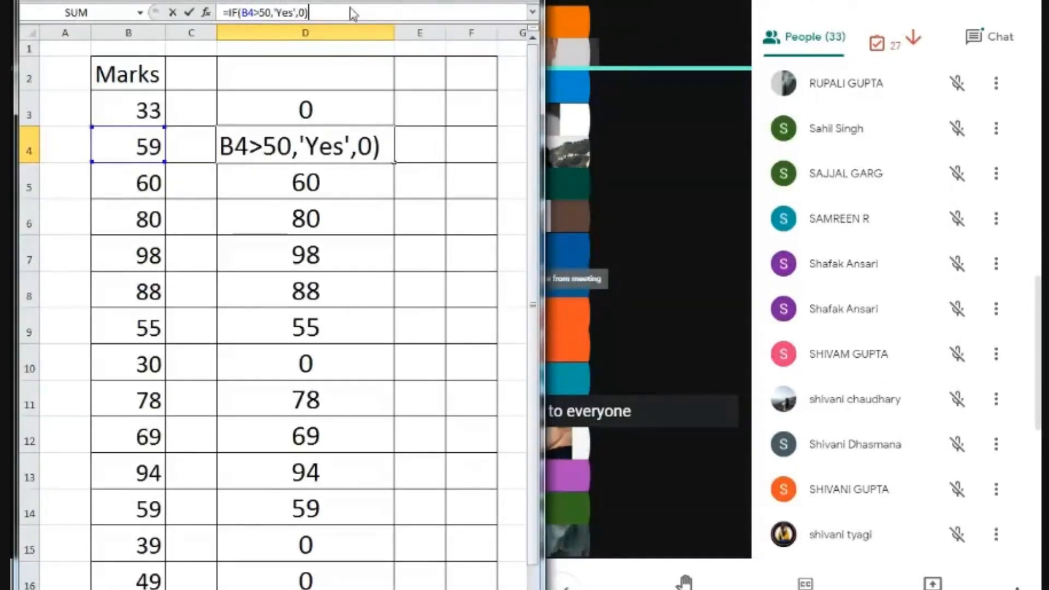
pyautogui.press('Return')
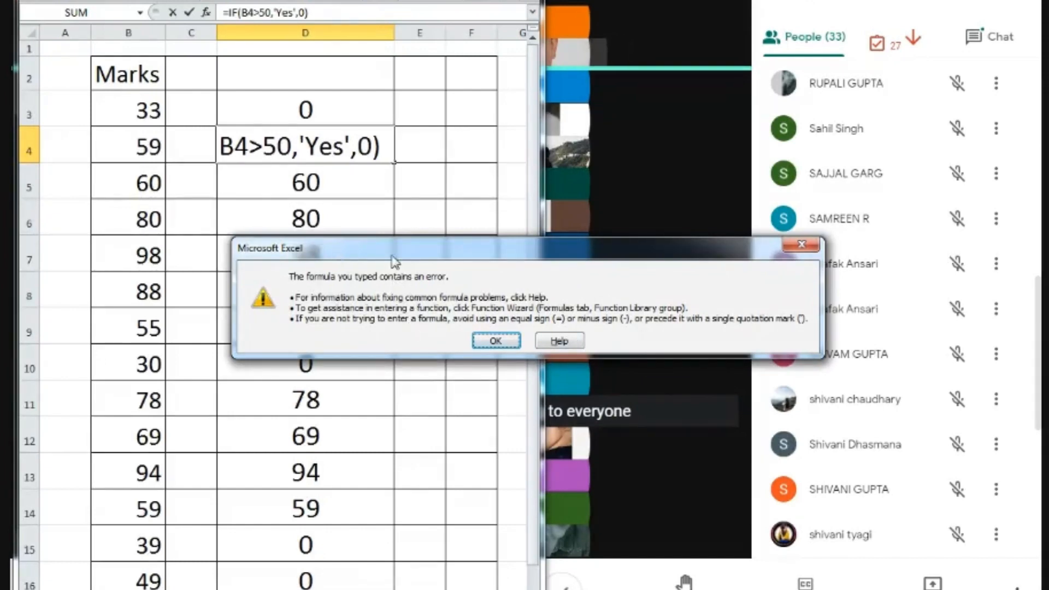
pyautogui.moveTo(394, 257); pyautogui.dragTo(468, 67)
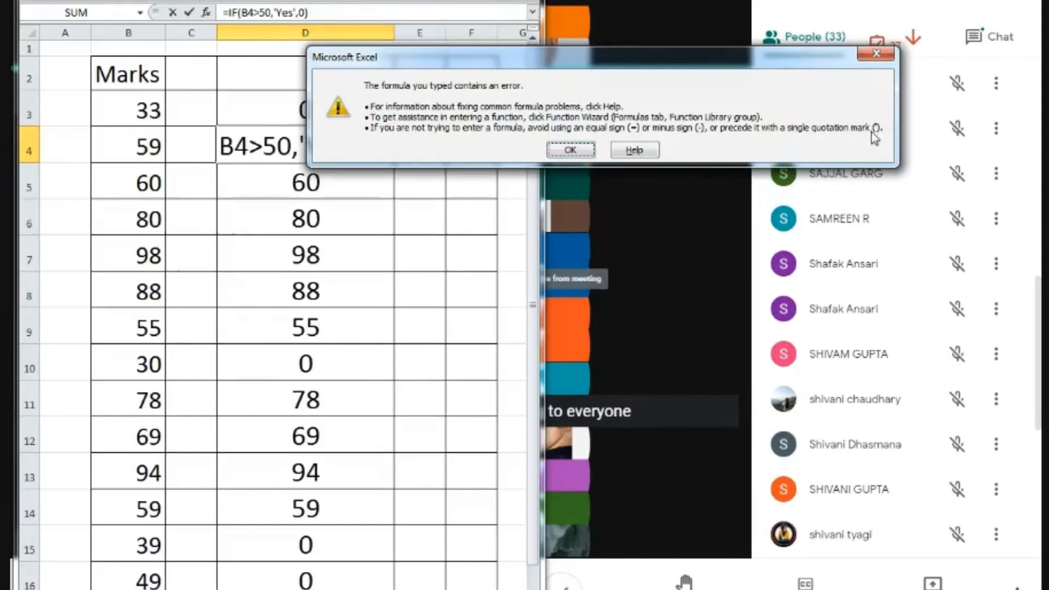
pyautogui.click(588, 154)
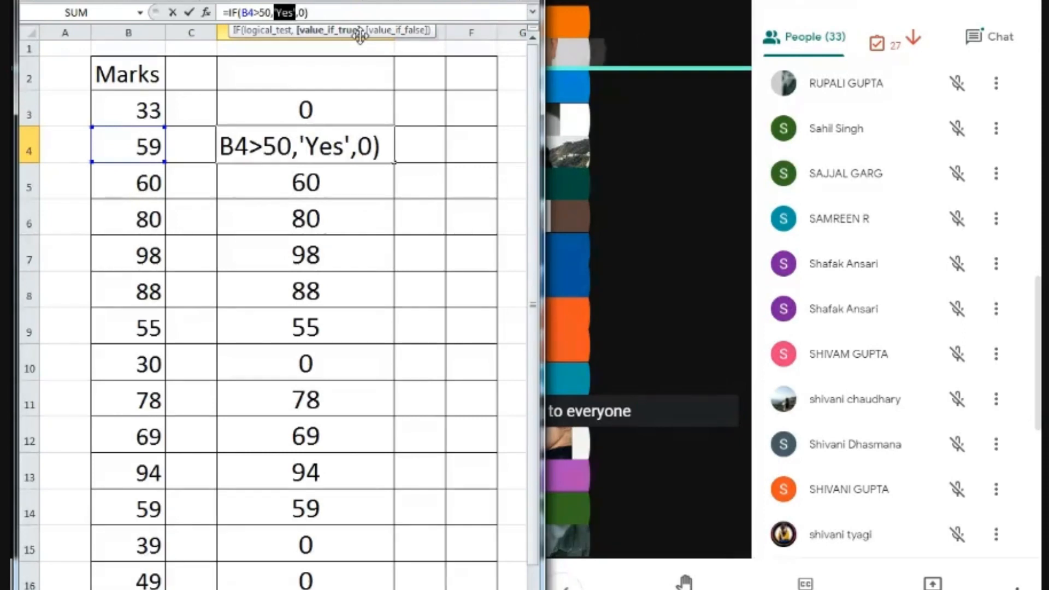
# - Set the value if true in D4's IF formula to 1
pyautogui.write('1')
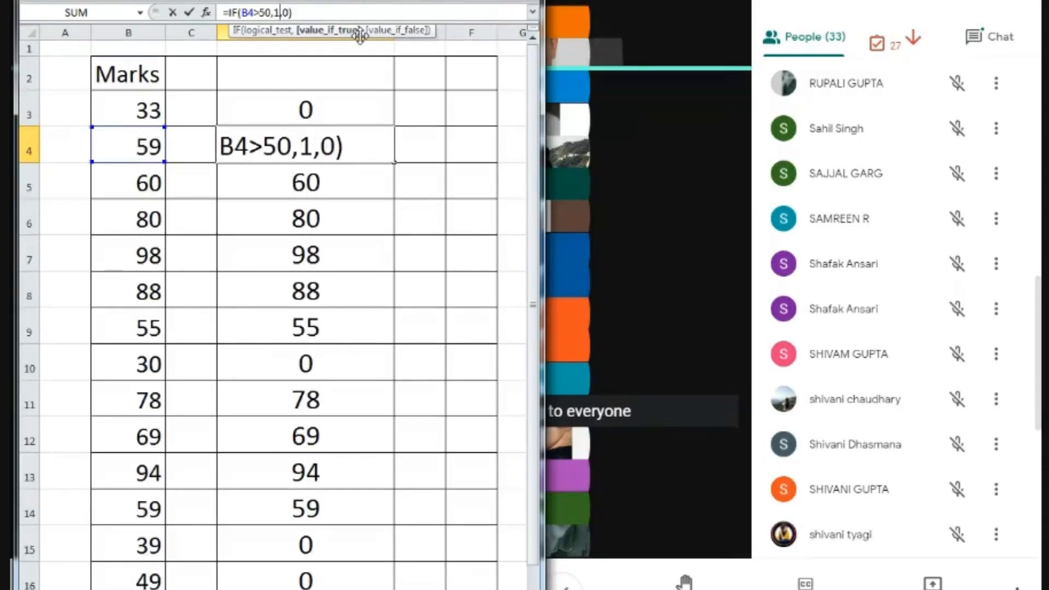
pyautogui.press('Right')
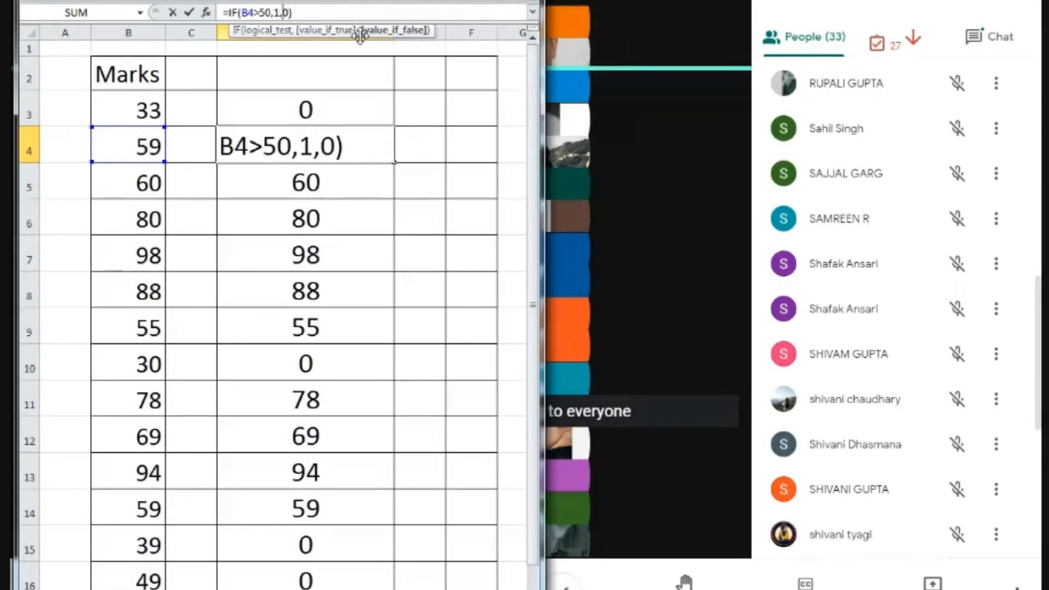
pyautogui.click(337, 10)
pyautogui.press('Return')
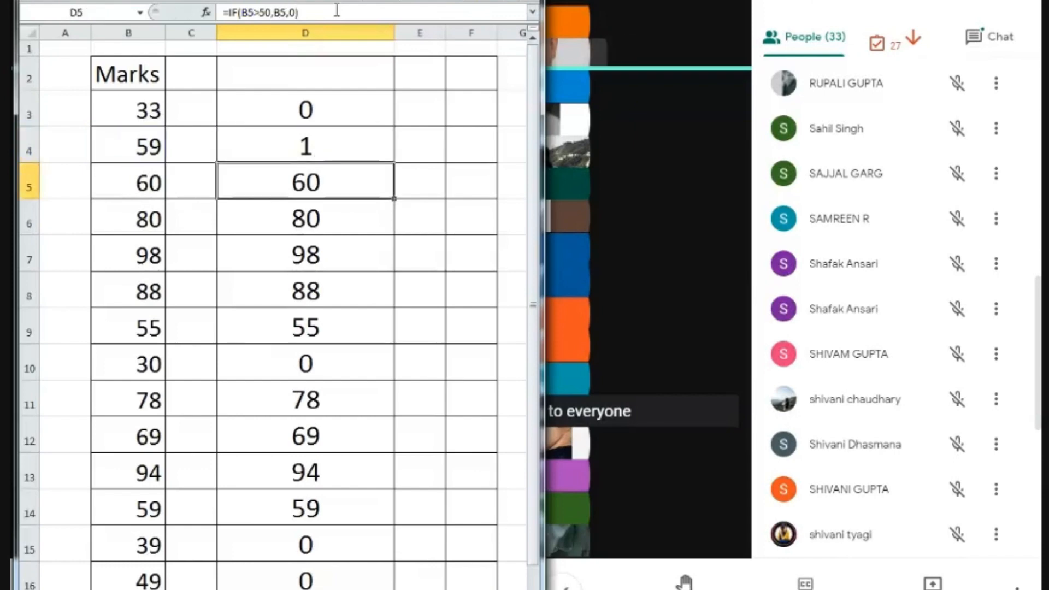
# - Fill the IF formula from D4 down through D17
pyautogui.click(336, 147)
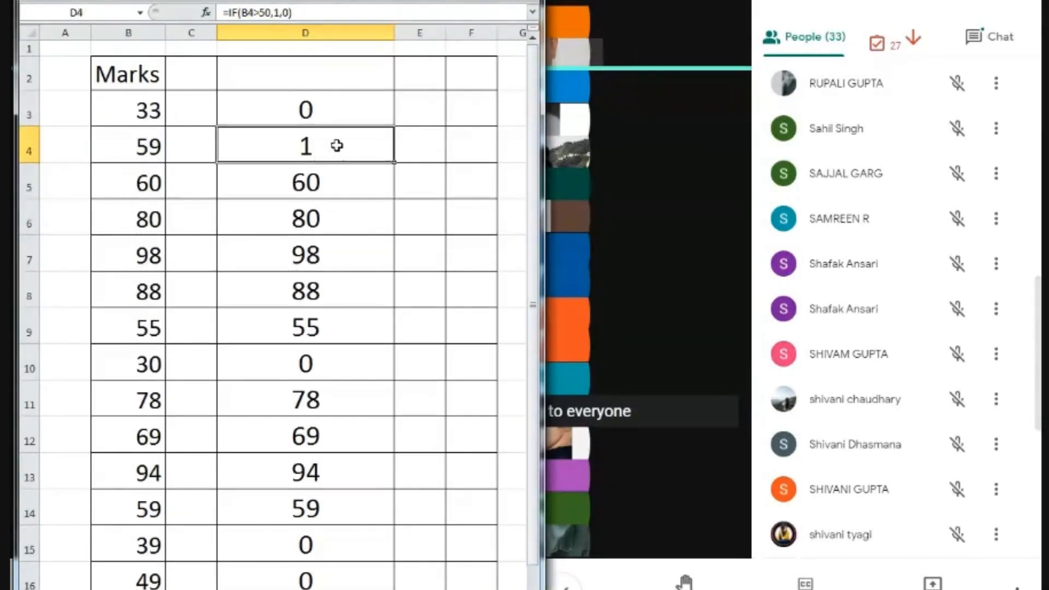
pyautogui.moveTo(394, 163); pyautogui.dragTo(381, 579)
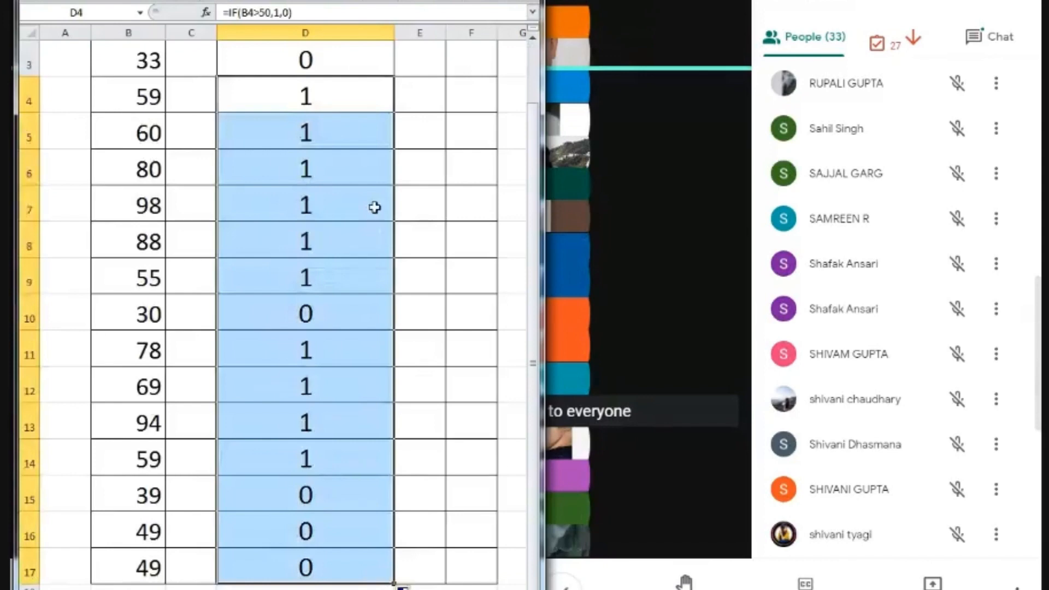
pyautogui.scroll(1, 369, 199)
pyautogui.click(354, 134)
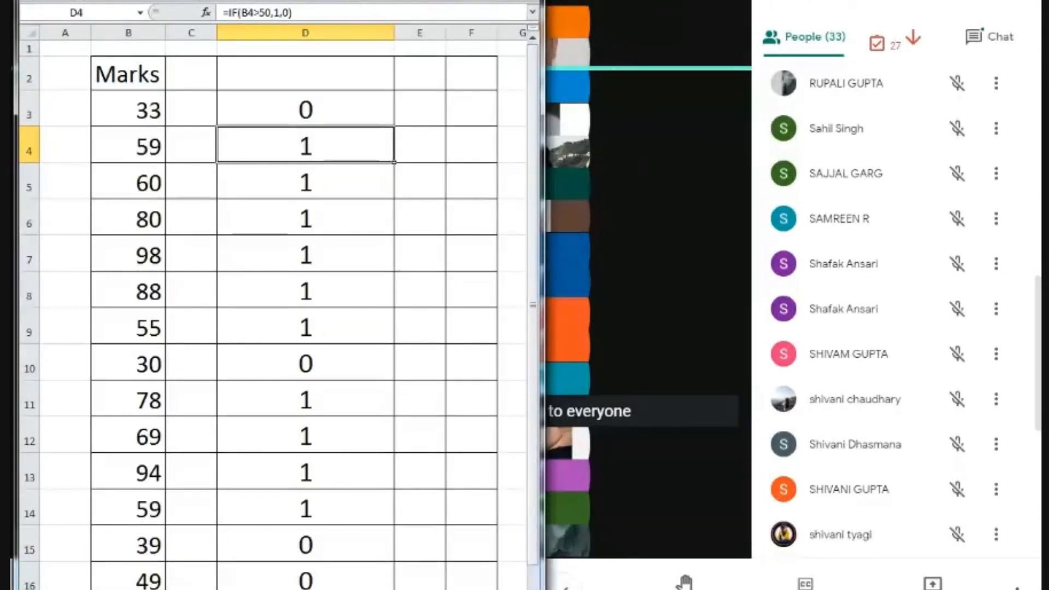
# - Widen the worksheet window and make row 18, directly below the marks table, taller
pyautogui.moveTo(544, 189); pyautogui.dragTo(791, 189)
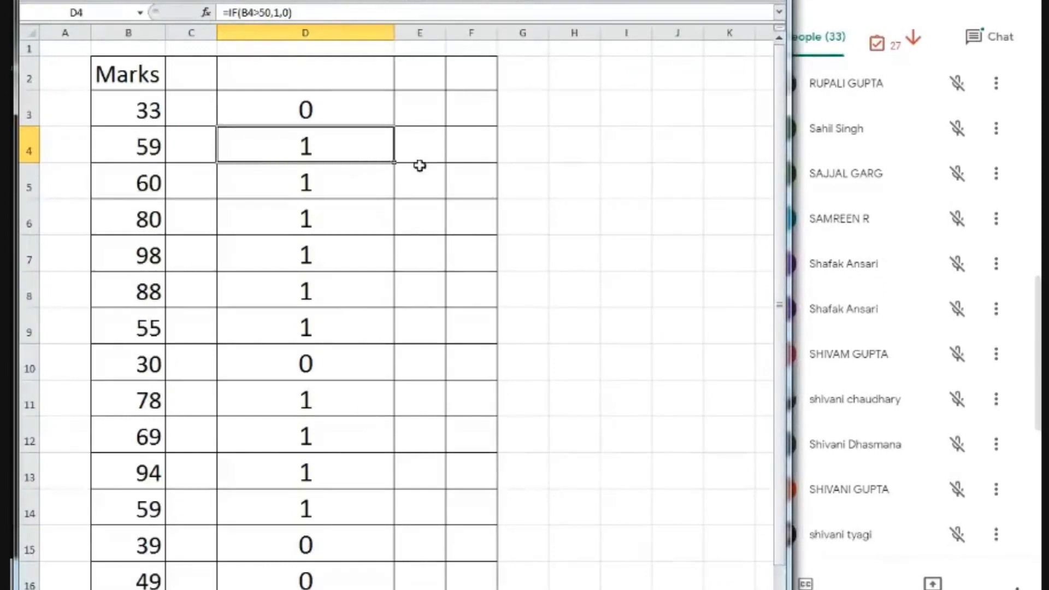
pyautogui.doubleClick(417, 143)
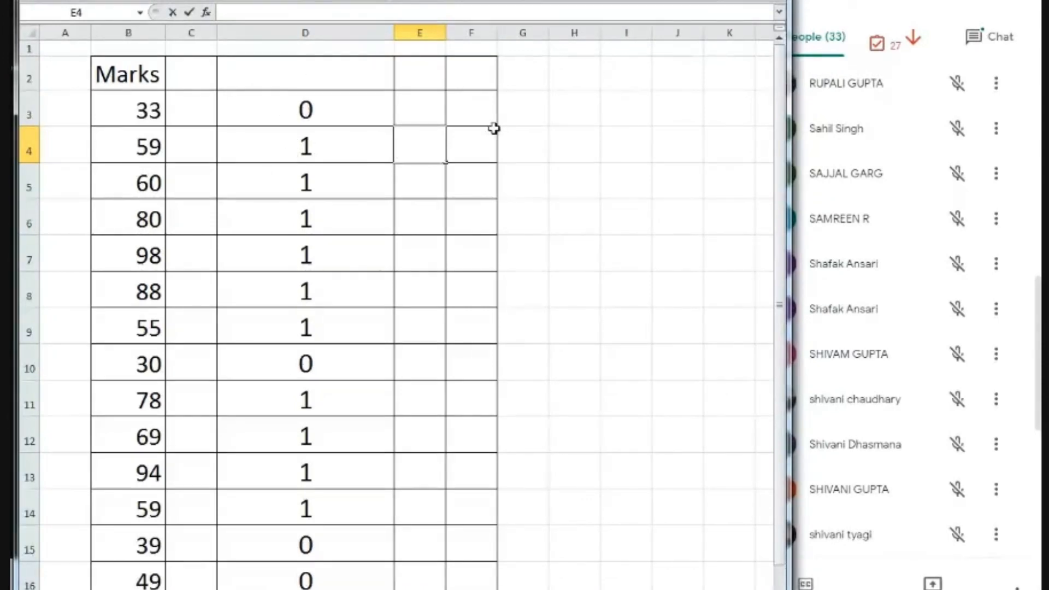
pyautogui.scroll(-2, 500, 164)
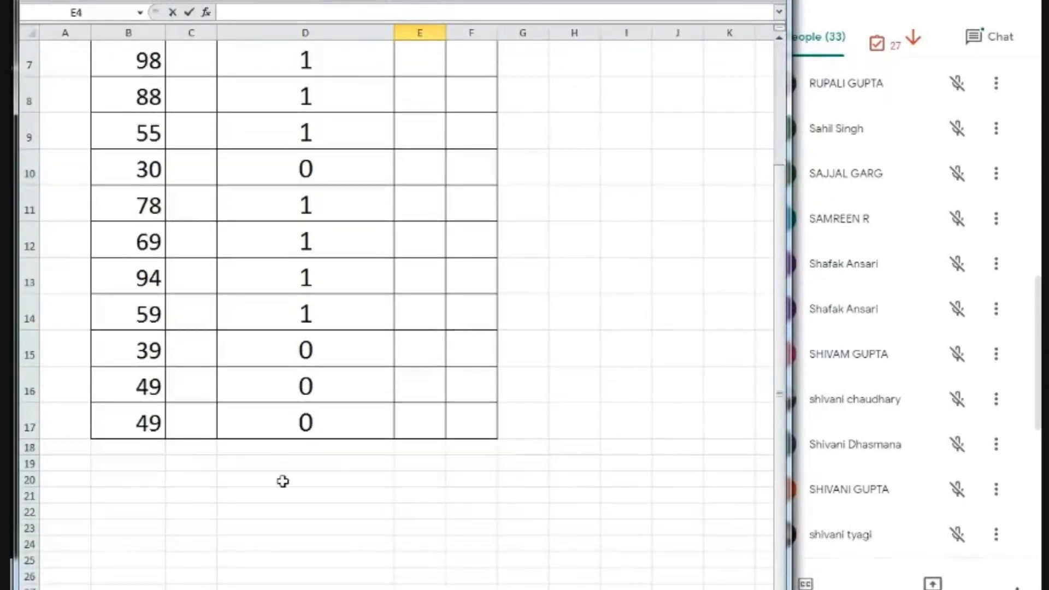
pyautogui.scroll(2, 388, 428)
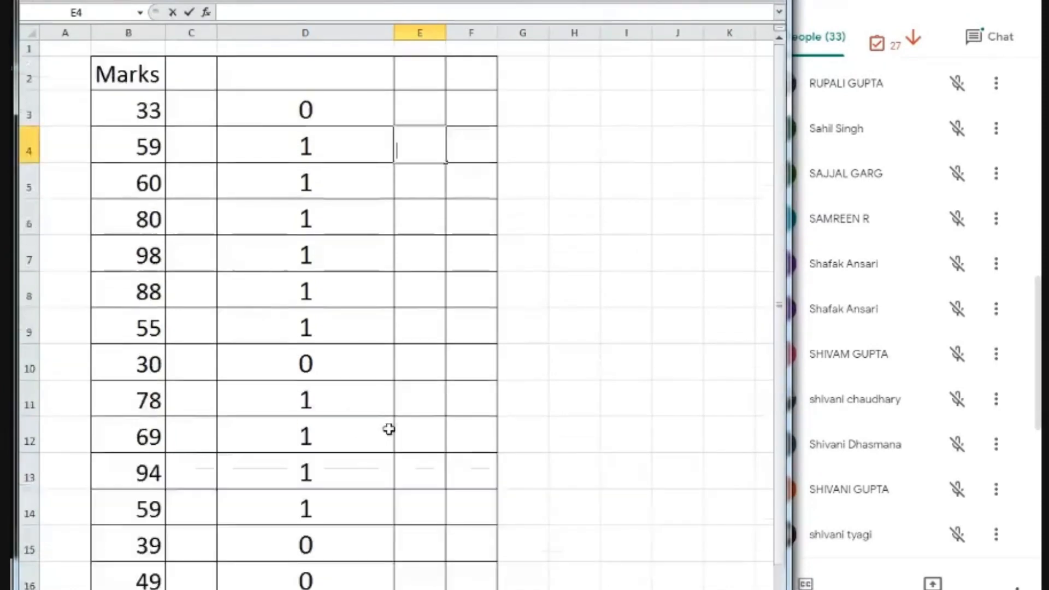
pyautogui.scroll(-2, 389, 425)
pyautogui.scroll(2, 389, 424)
pyautogui.scroll(-4, 389, 424)
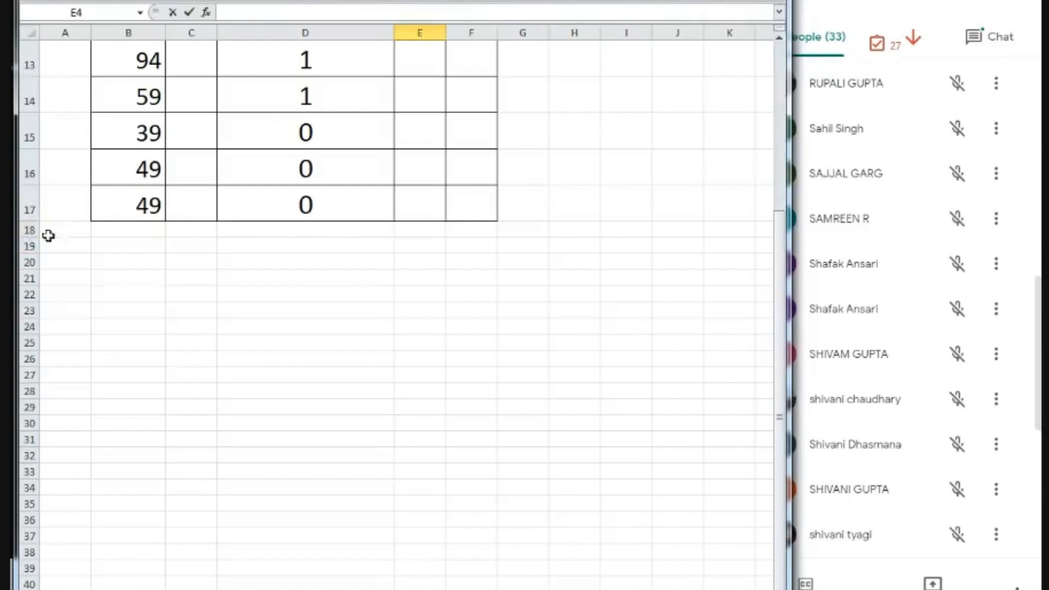
pyautogui.click(110, 235)
pyautogui.moveTo(34, 236); pyautogui.dragTo(35, 285)
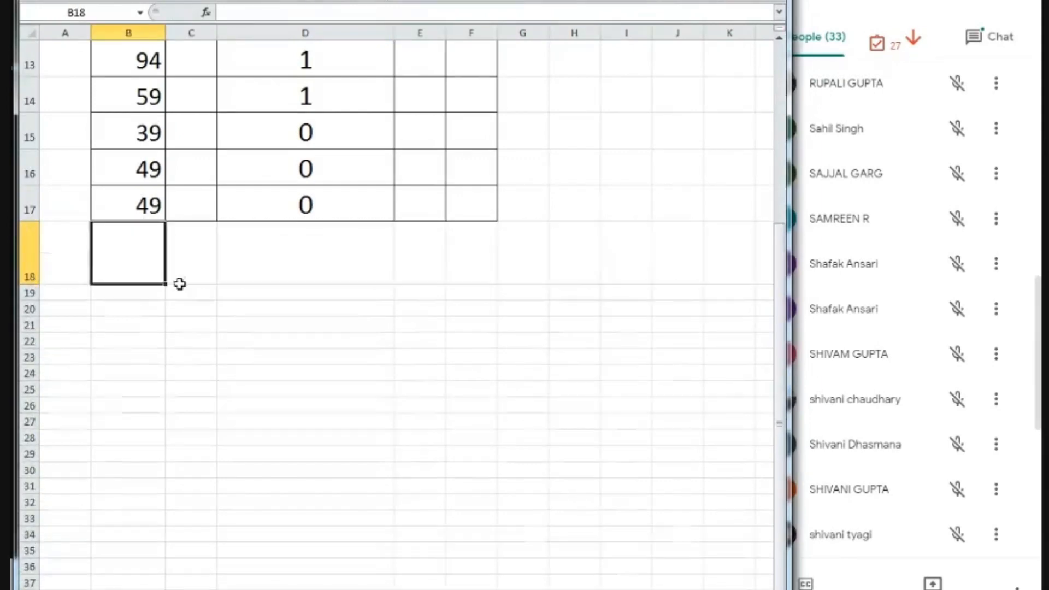
# - Enter a COUNTIF formula in D18 that counts the cells in D3:D17 equal to 1
pyautogui.doubleClick(250, 251)
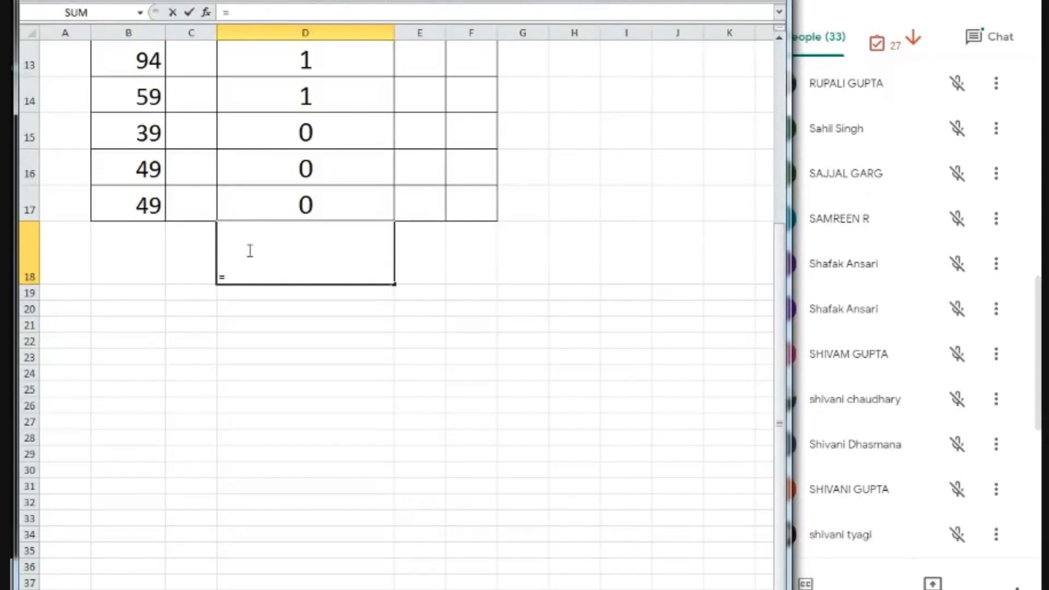
pyautogui.write('coun')
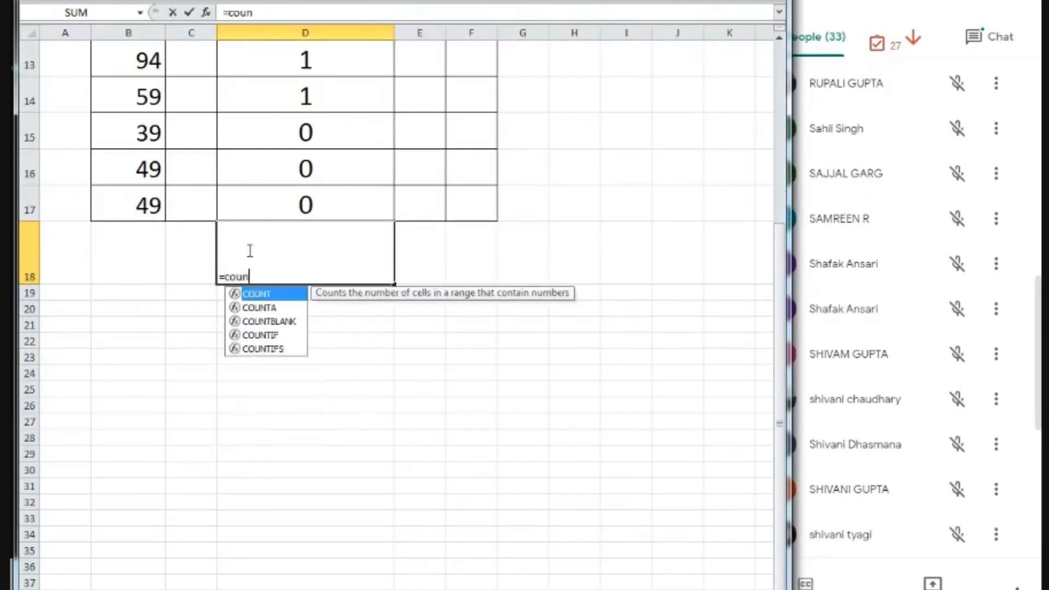
pyautogui.write('tif(')
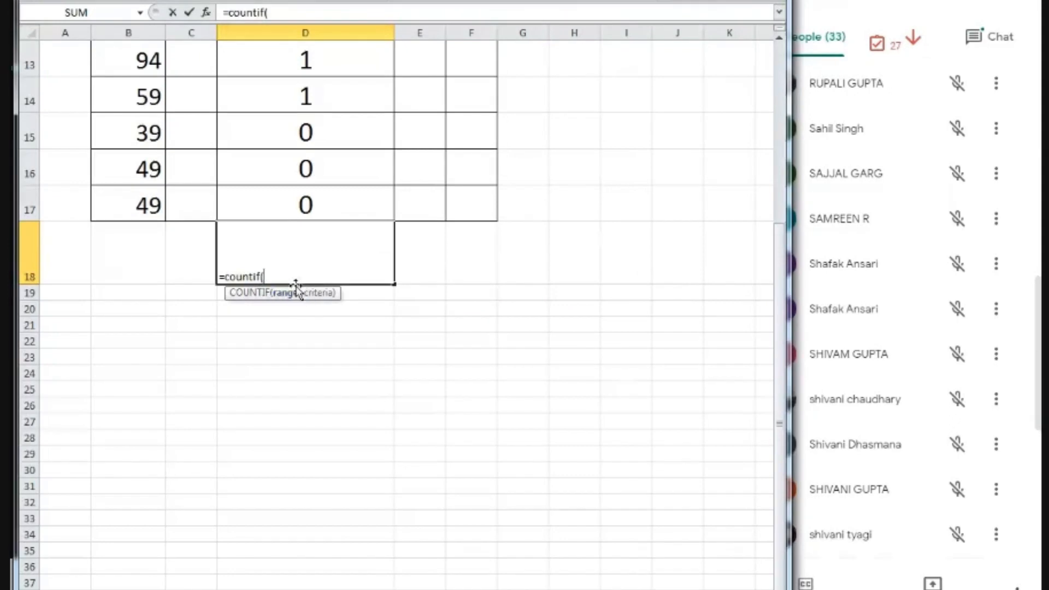
pyautogui.scroll(4, 483, 318)
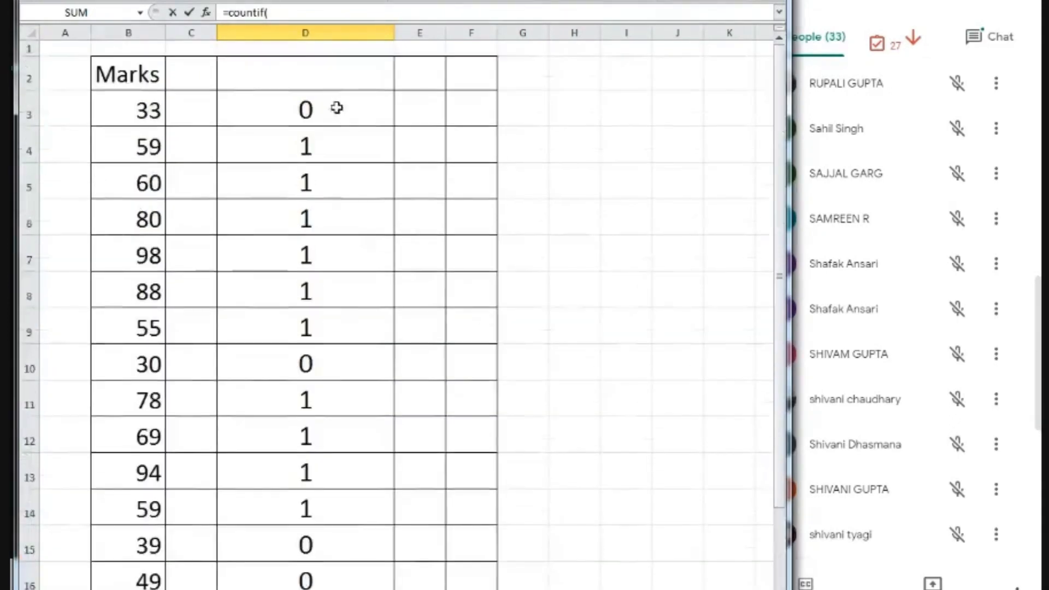
pyautogui.moveTo(335, 106); pyautogui.dragTo(335, 525)
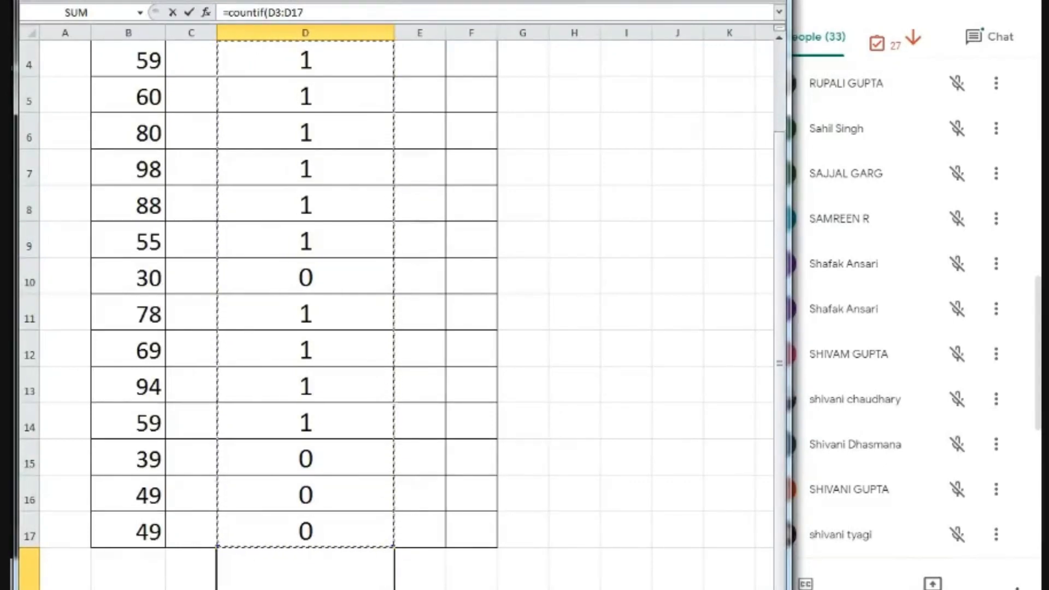
pyautogui.write(',1')
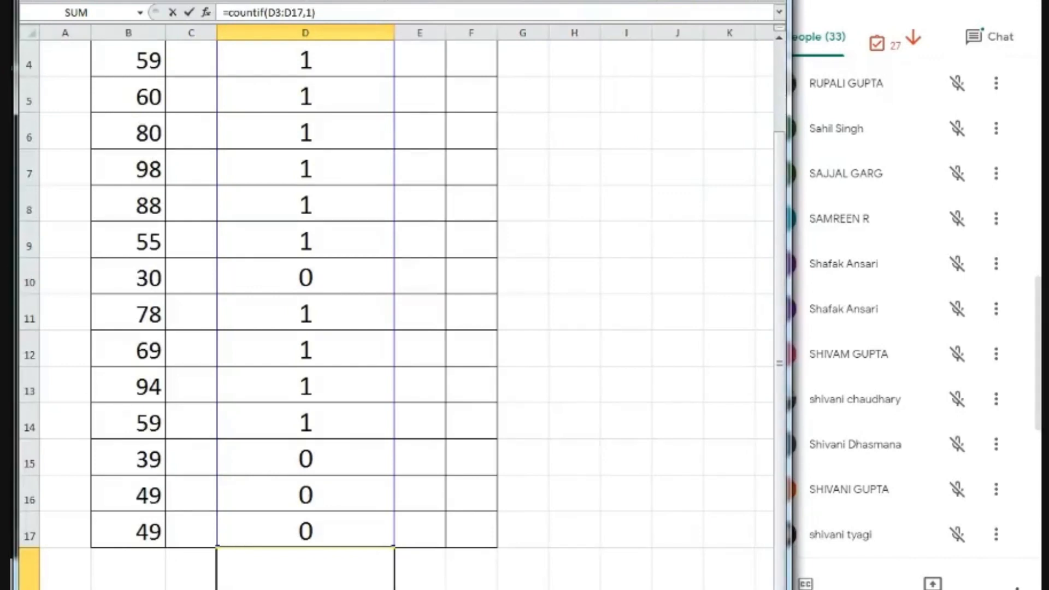
pyautogui.press('Return')
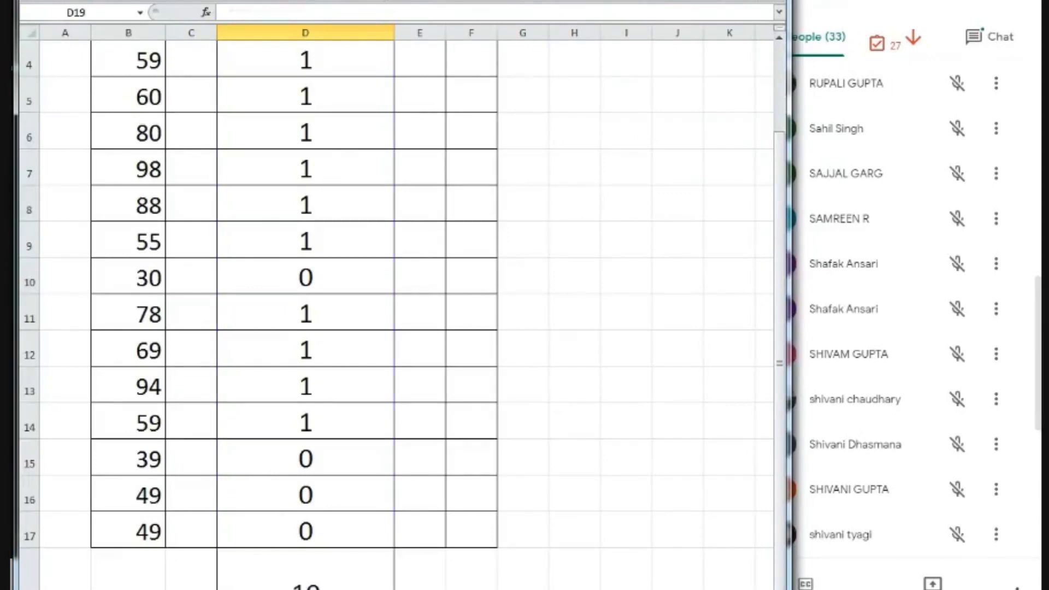
pyautogui.scroll(-2, 441, 520)
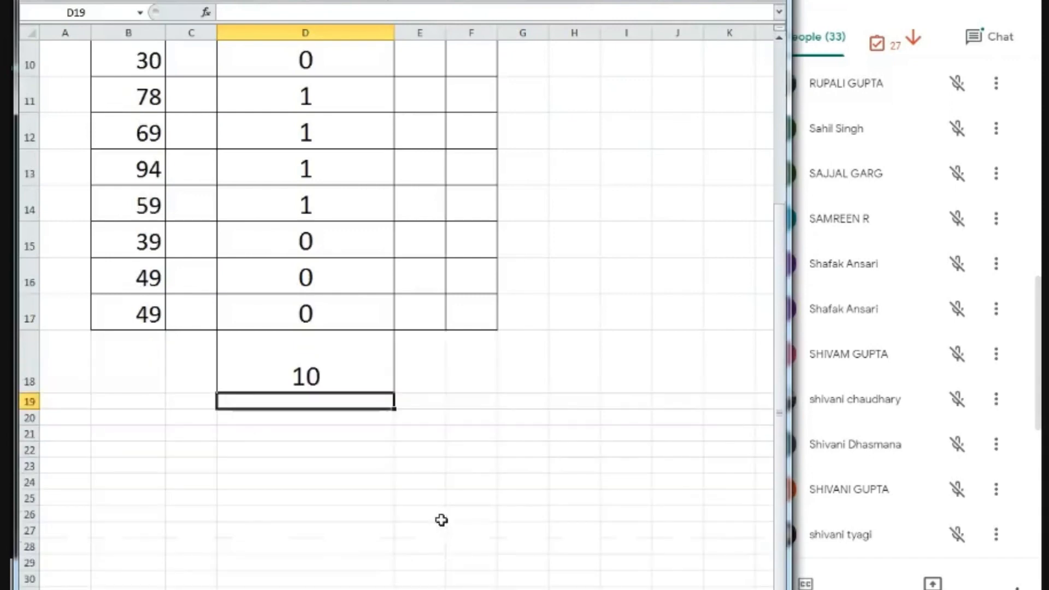
pyautogui.click(367, 377)
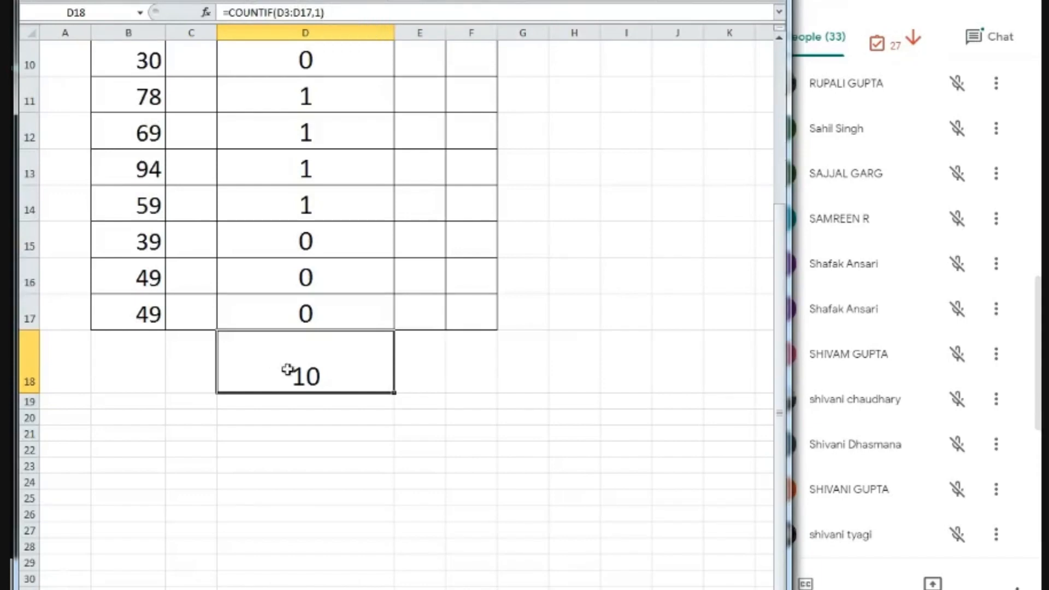
# - Review the marks column from B3 downward and check it against the COUNTIF result in D18
pyautogui.scroll(3, 351, 304)
pyautogui.click(135, 113)
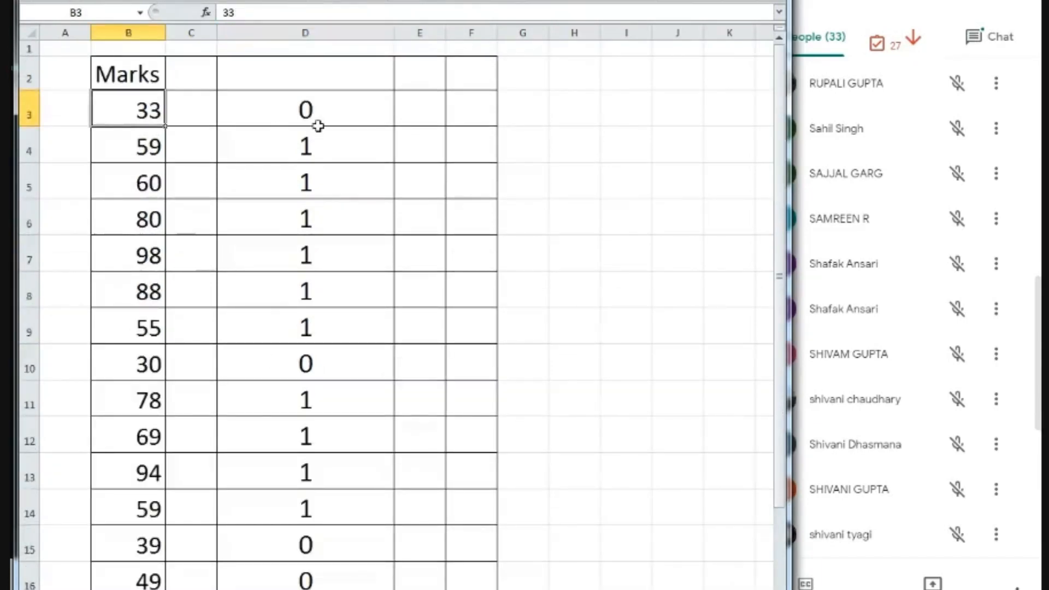
pyautogui.scroll(-6, 447, 392)
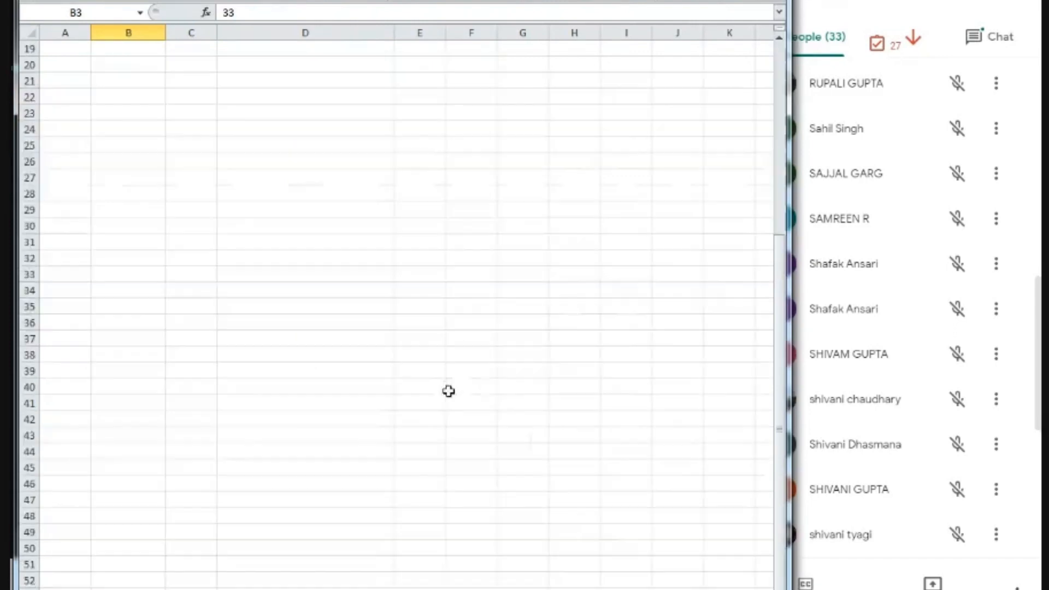
pyautogui.scroll(3, 424, 301)
pyautogui.click(326, 365)
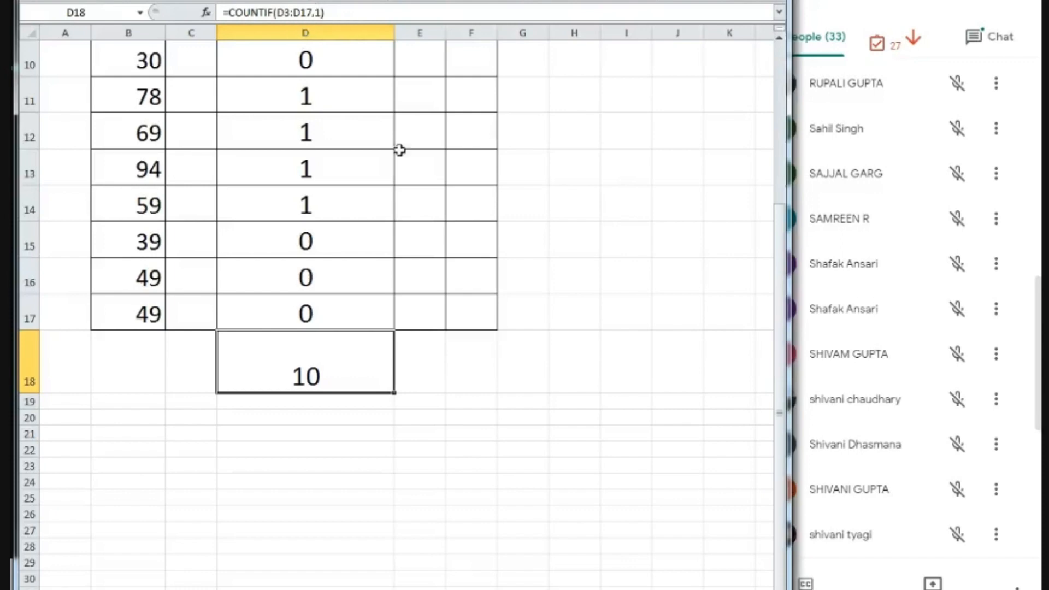
# - Go through the IF flags one by one from D4 to D14 and compare them with the COUNTIF total in D18
pyautogui.scroll(3, 407, 207)
pyautogui.click(353, 154)
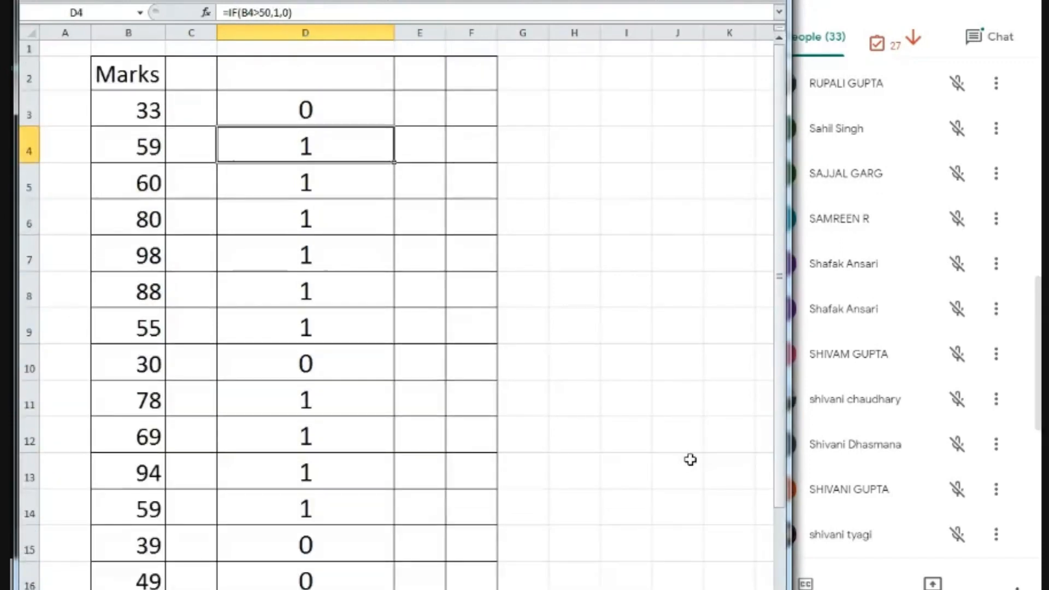
pyautogui.press('Down')
pyautogui.press('Down')
pyautogui.press('Down')
pyautogui.press('Down')
pyautogui.press('Down')
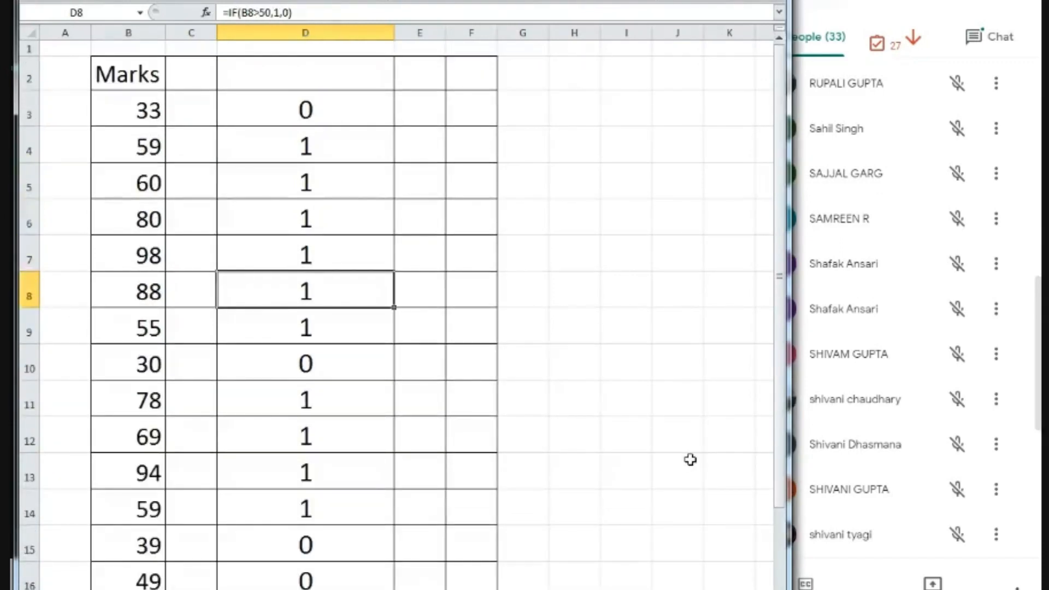
pyautogui.press('Down')
pyautogui.press('Down')
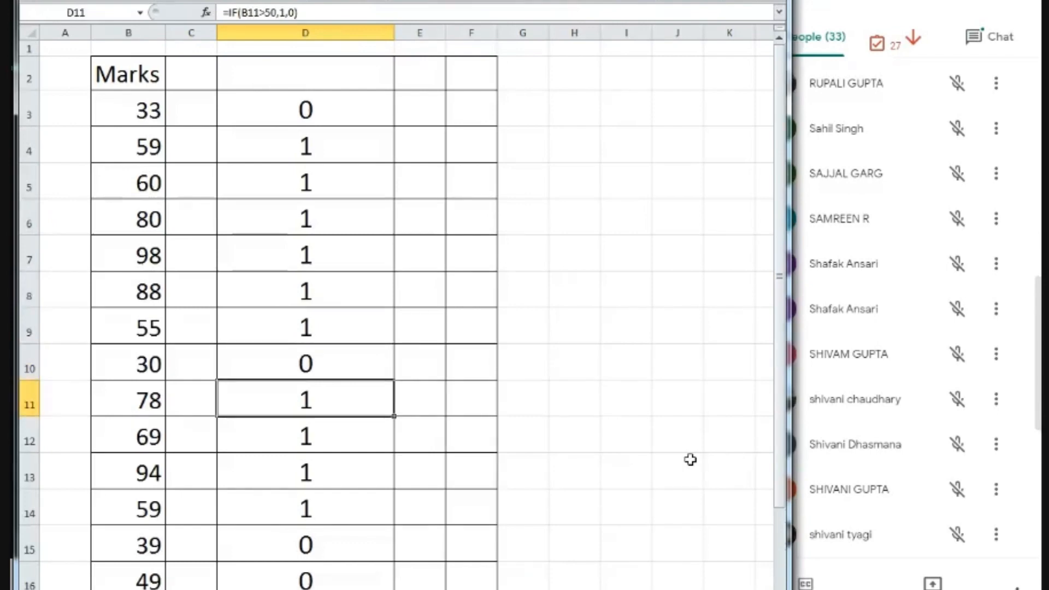
pyautogui.press('Down')
pyautogui.press('Down')
pyautogui.press('Down')
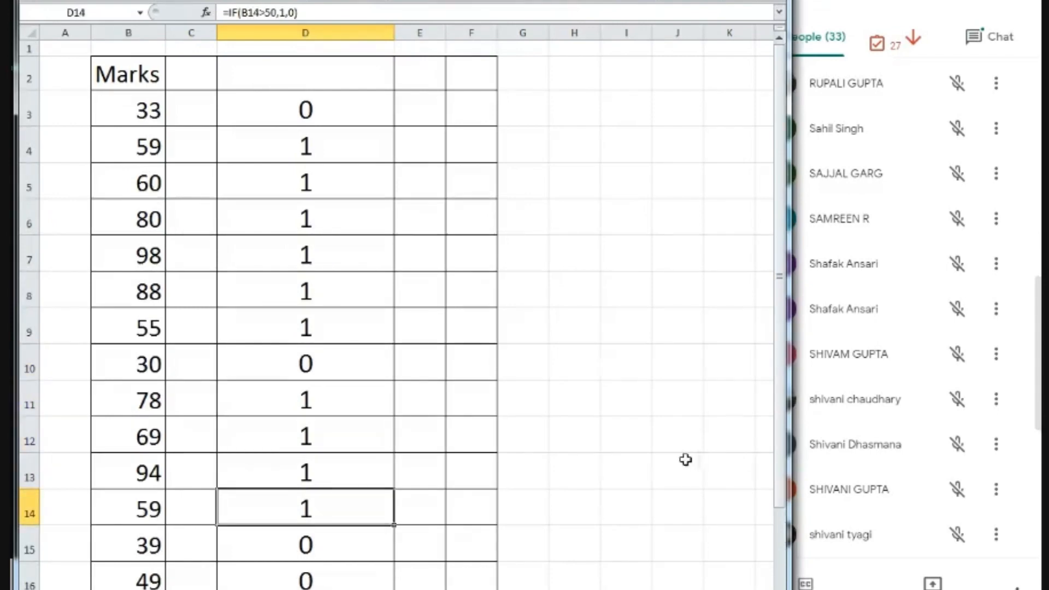
pyautogui.scroll(-4, 293, 377)
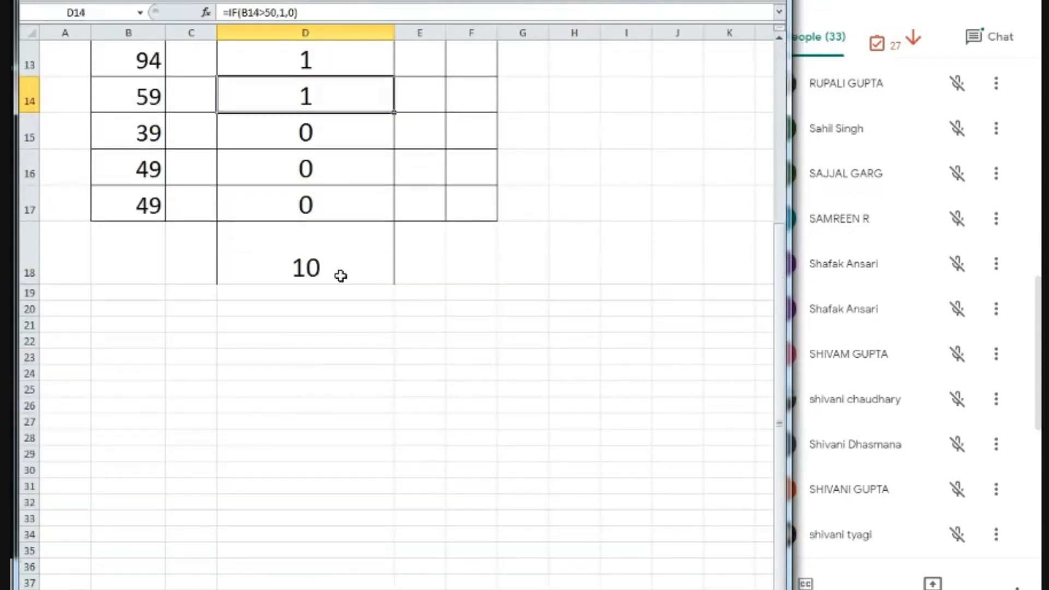
pyautogui.click(341, 276)
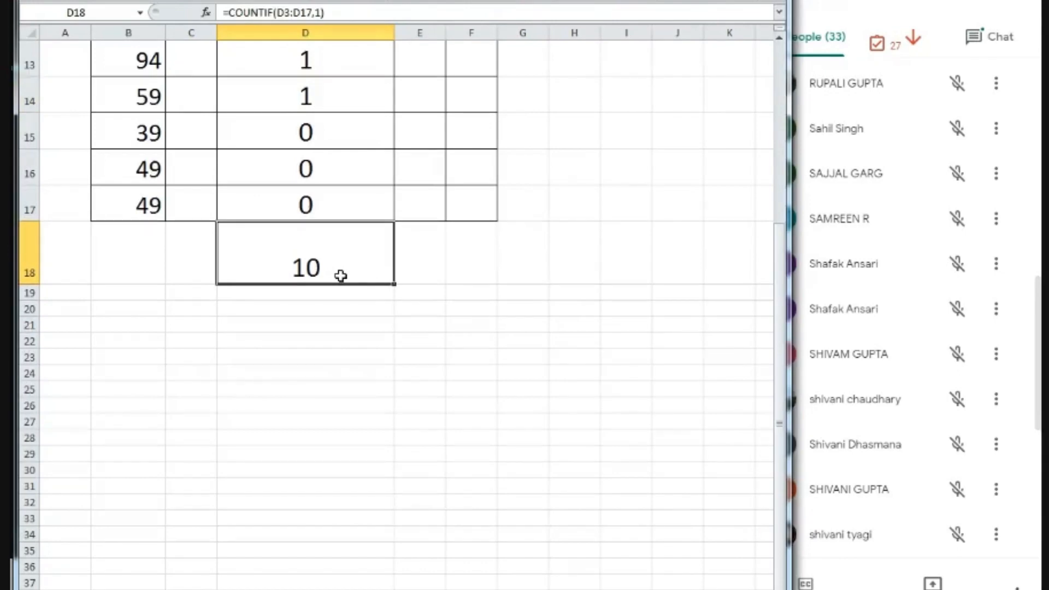